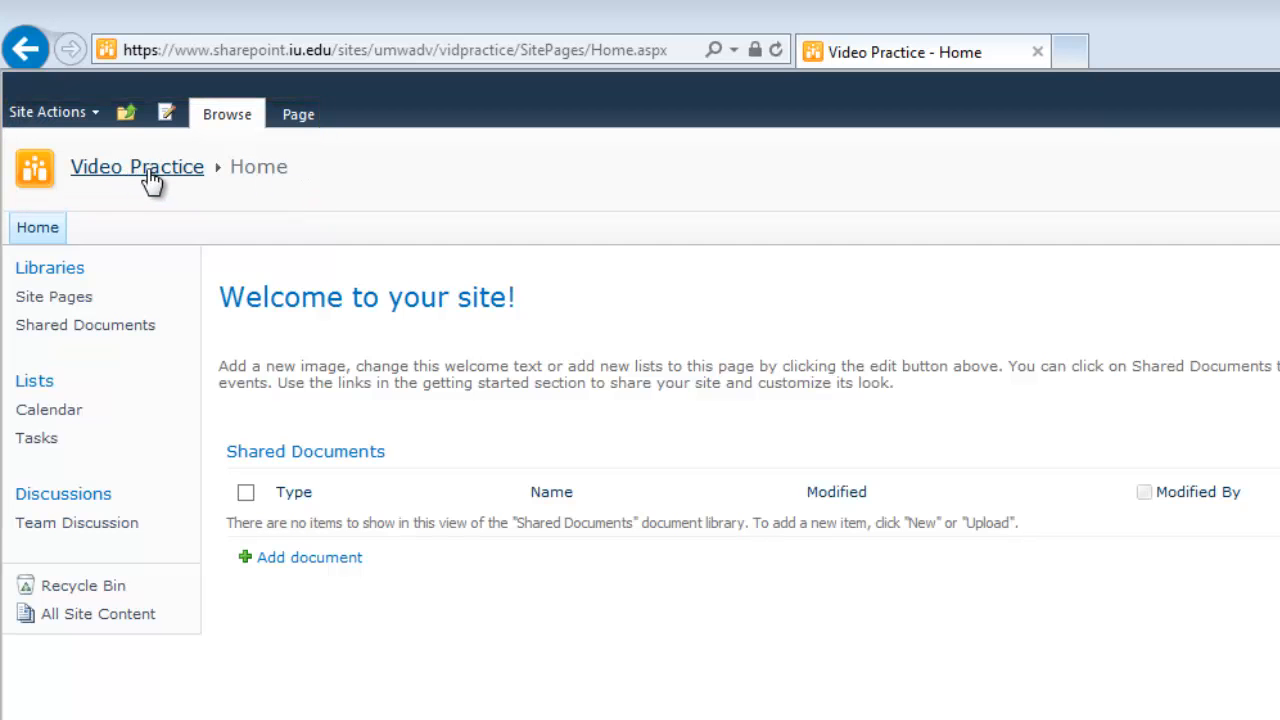
Step: Check the page's place in the site hierarchy, then open the Calendar's October 2013 month view
click(127, 117)
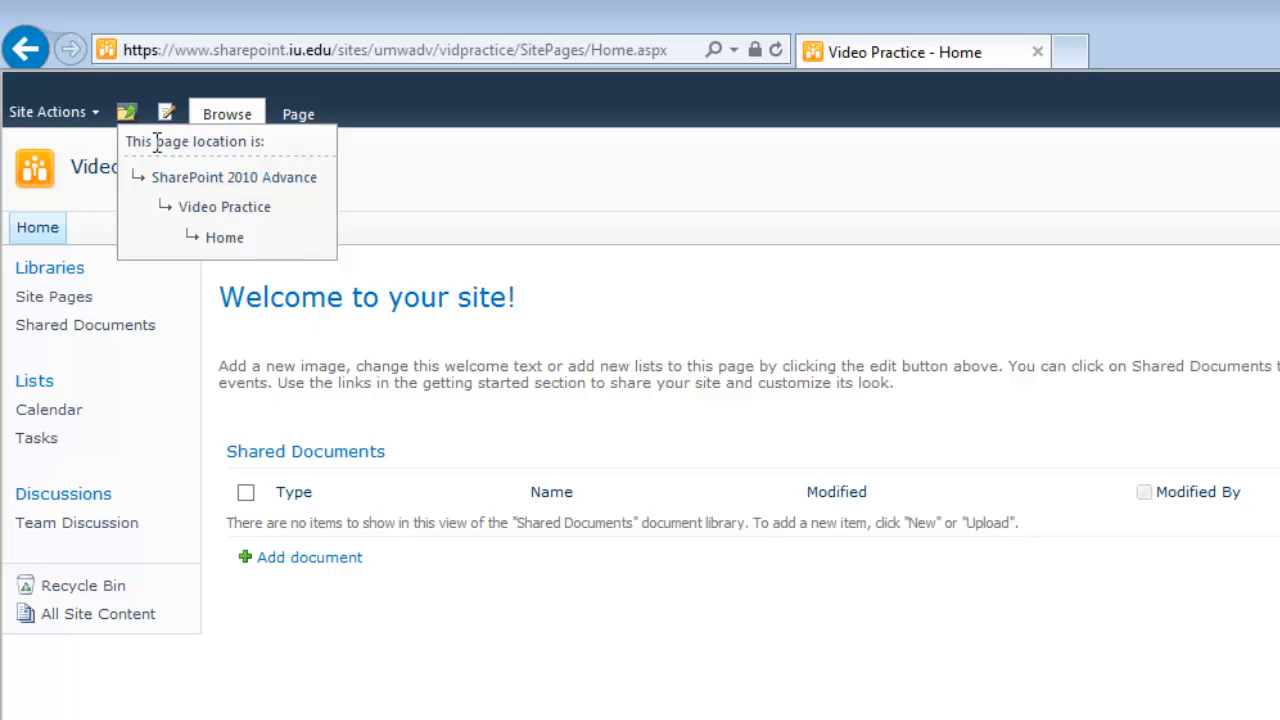
click(128, 116)
click(130, 118)
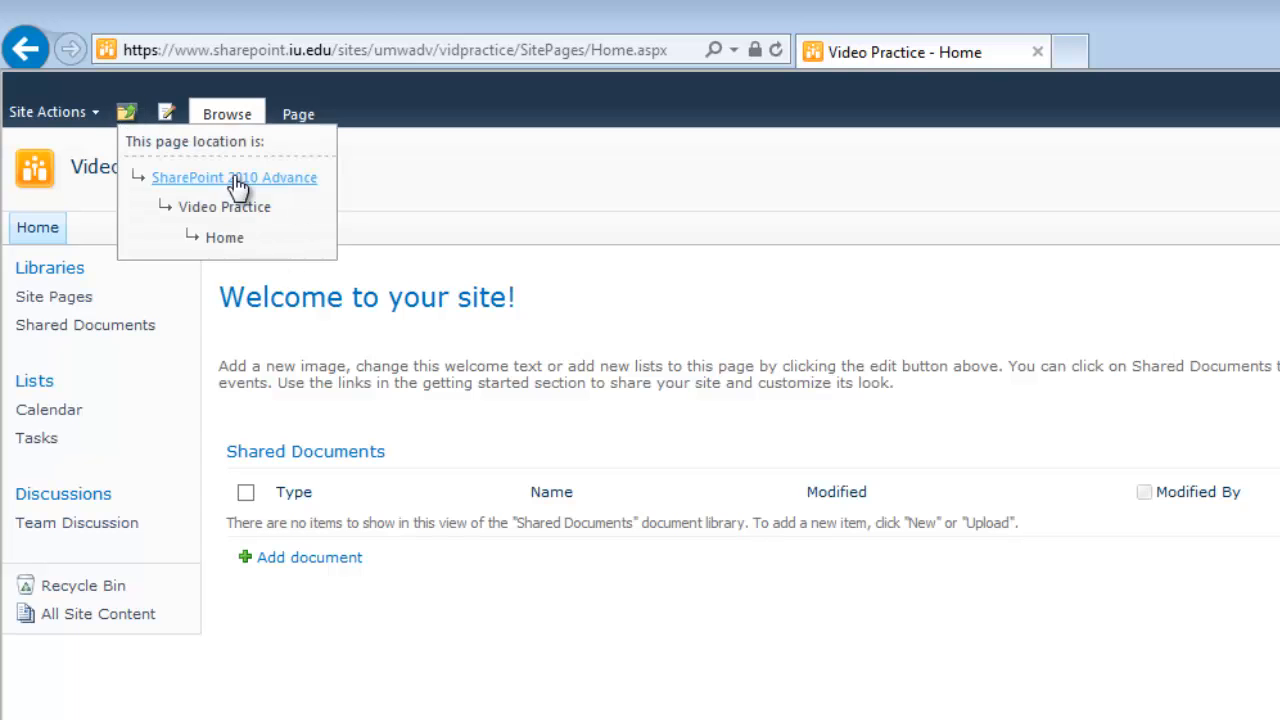
click(135, 120)
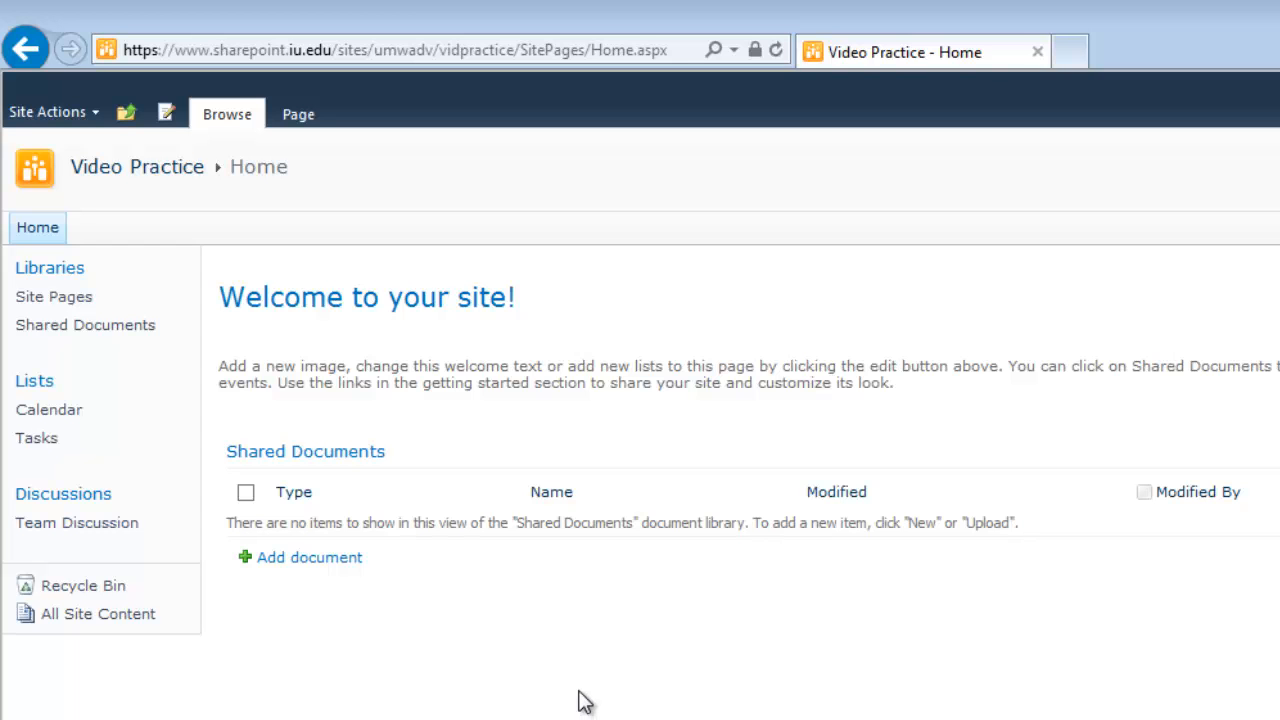
click(48, 425)
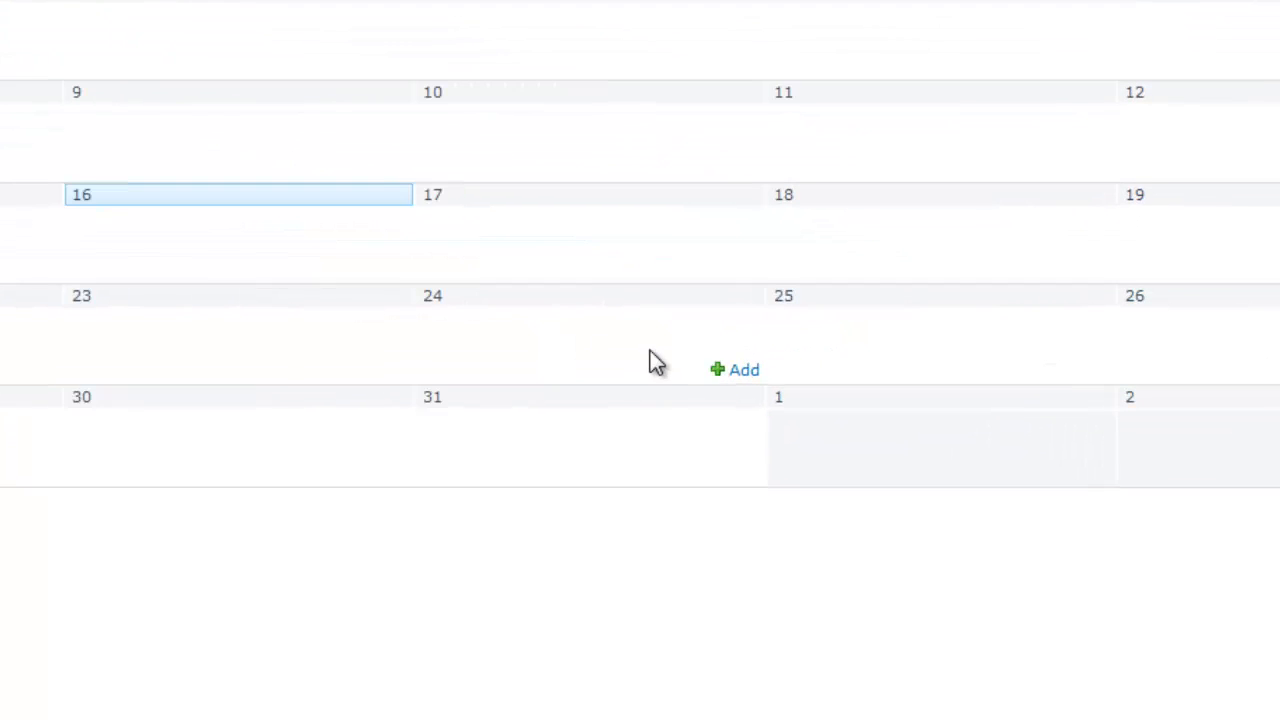
Step: Add an all-day Halloween event on October 31 in the Holiday category, described 'It's time to dress up!'
click(737, 476)
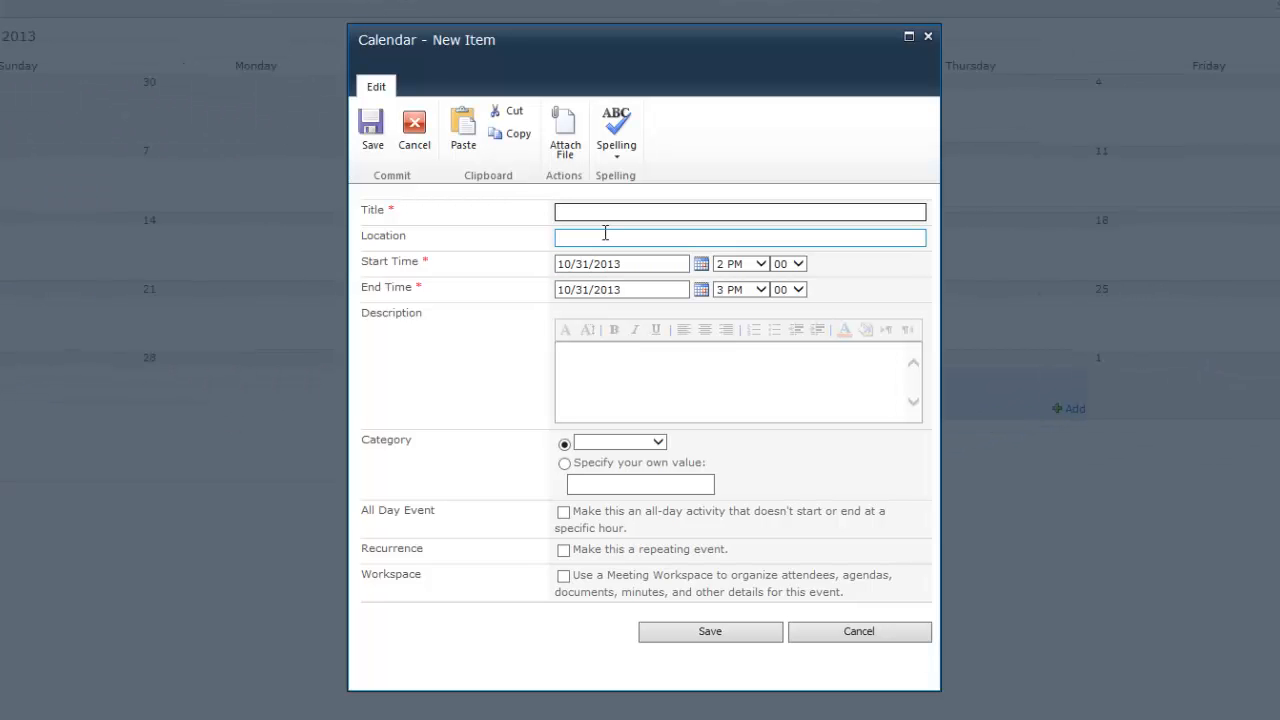
text(Halloween)
click(565, 514)
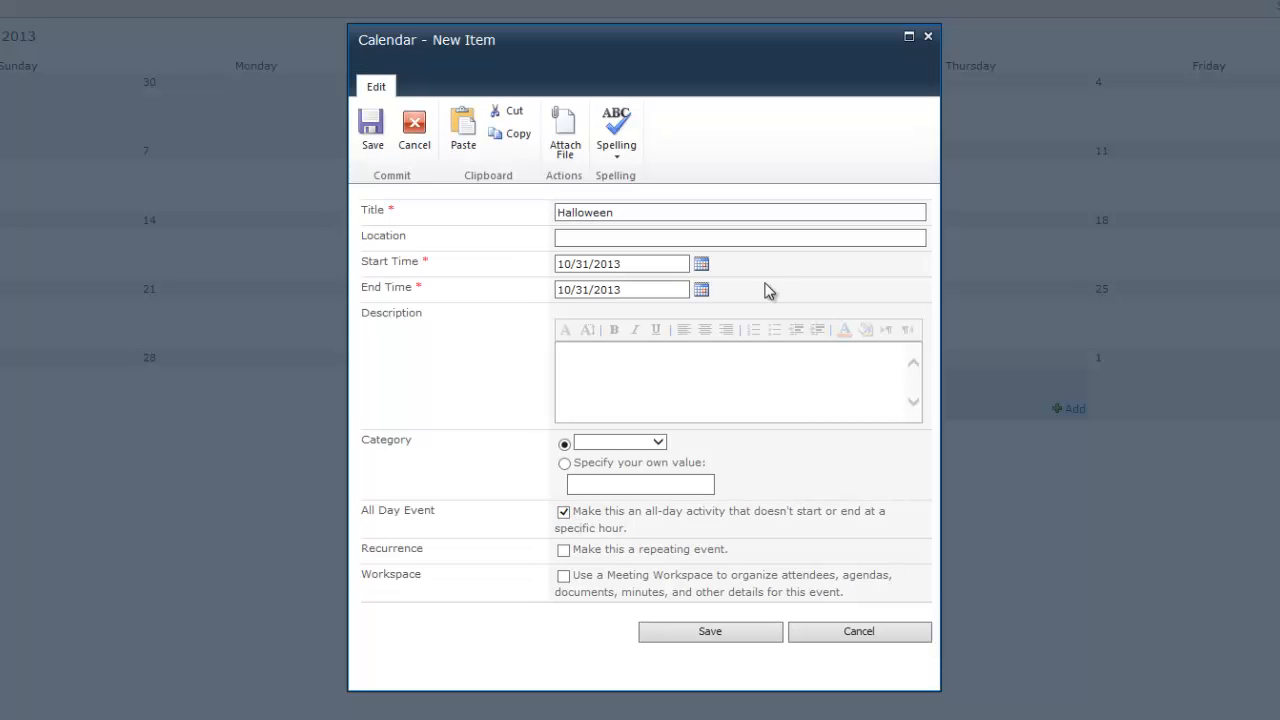
text(It's time t)
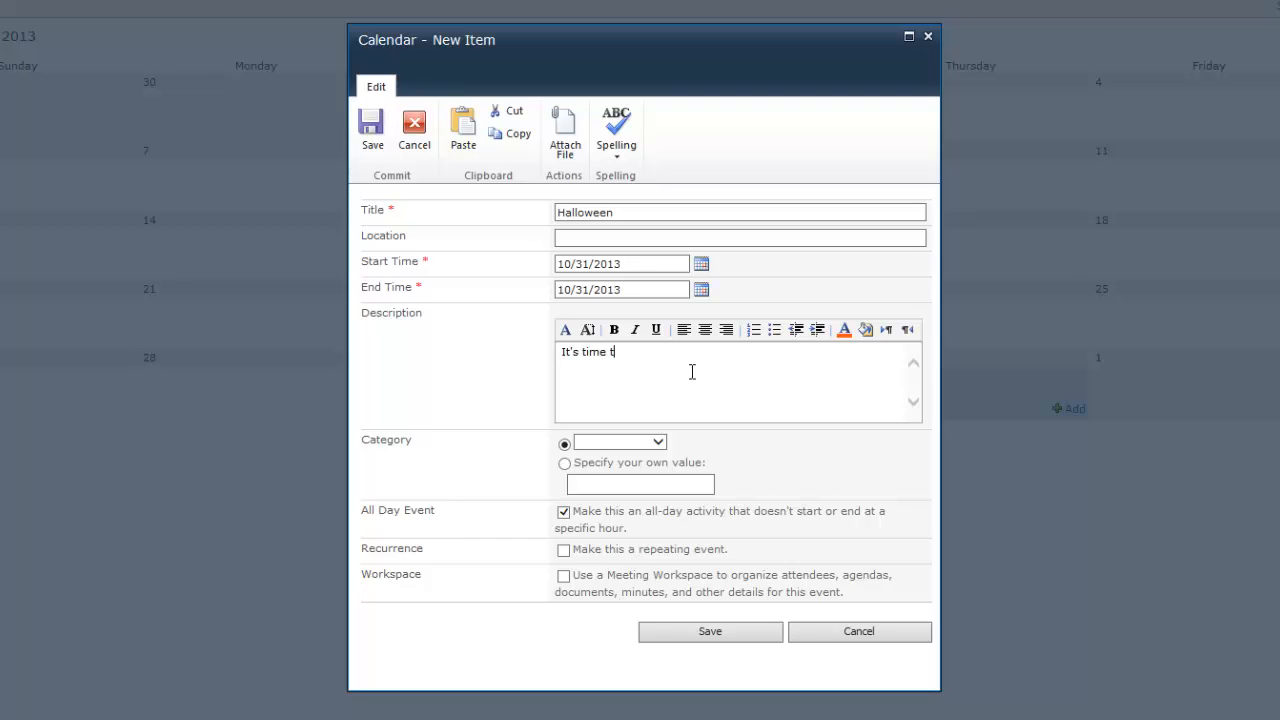
text(o dress upp)
key(BackSpace)
text(!)
click(651, 443)
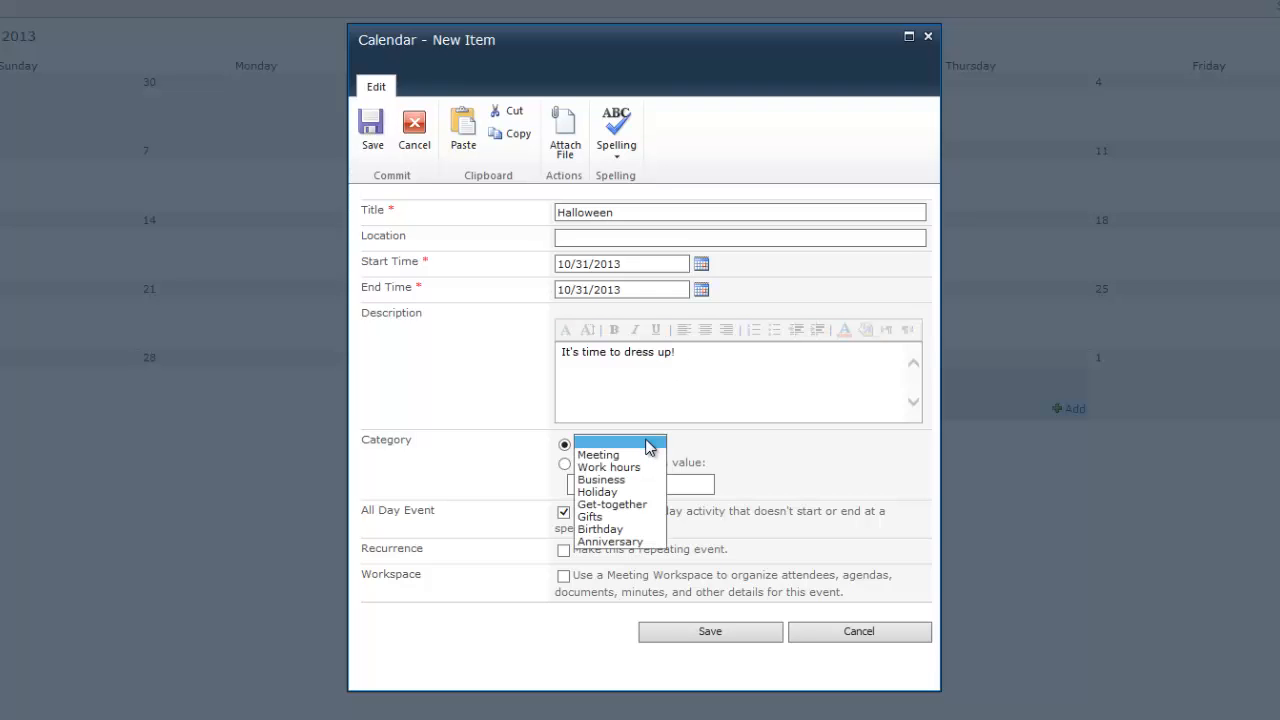
click(628, 492)
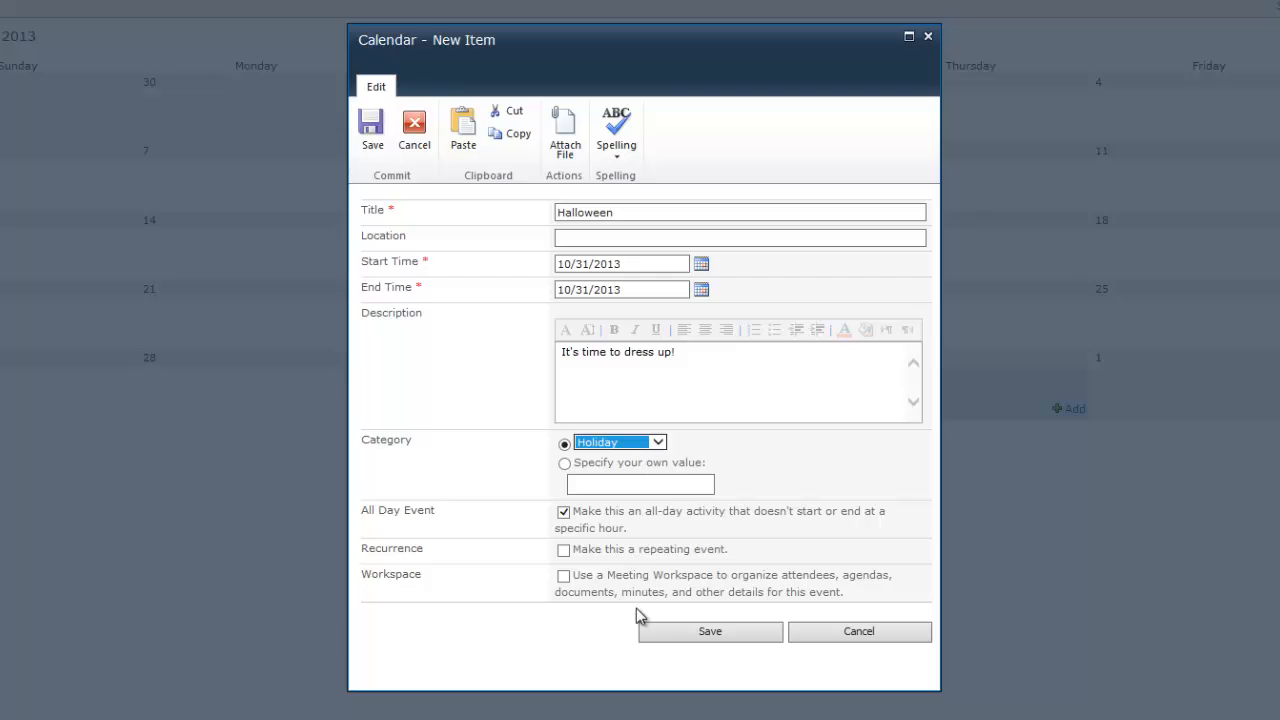
click(708, 632)
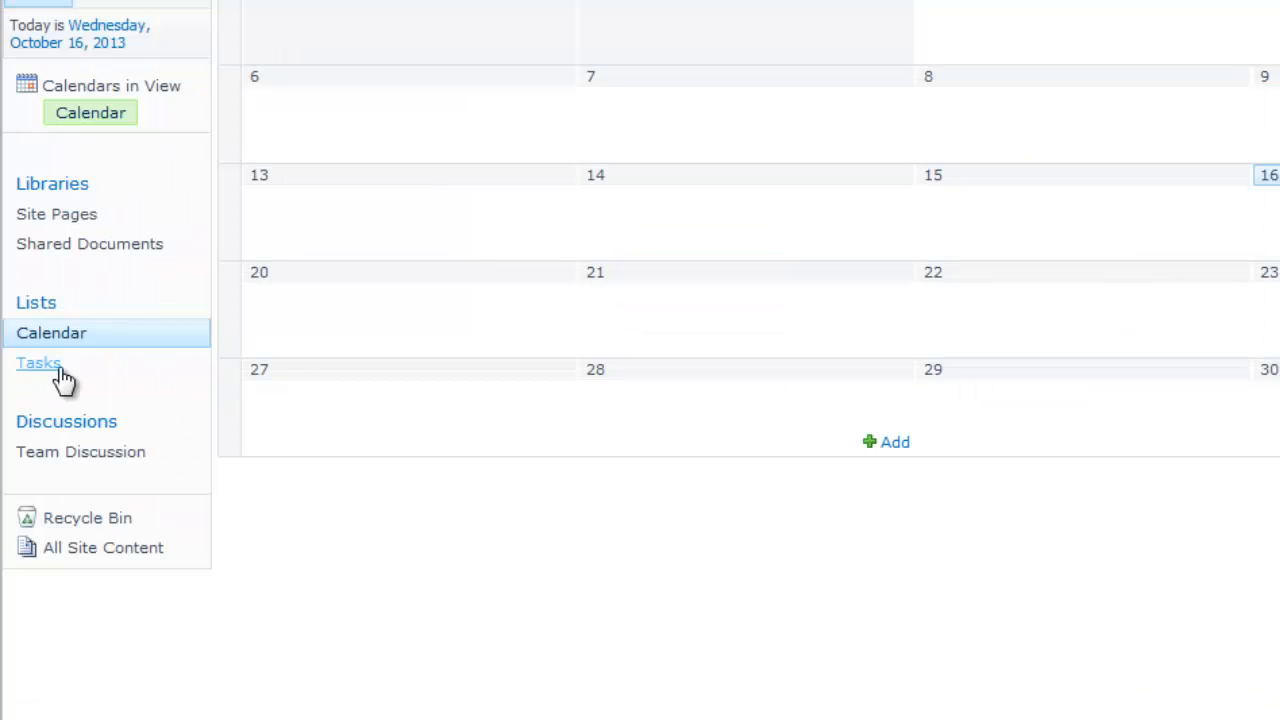
Step: Start a Tasks item 'Create SharePoint video' with (1) High priority, In Progress, 50% complete
click(59, 368)
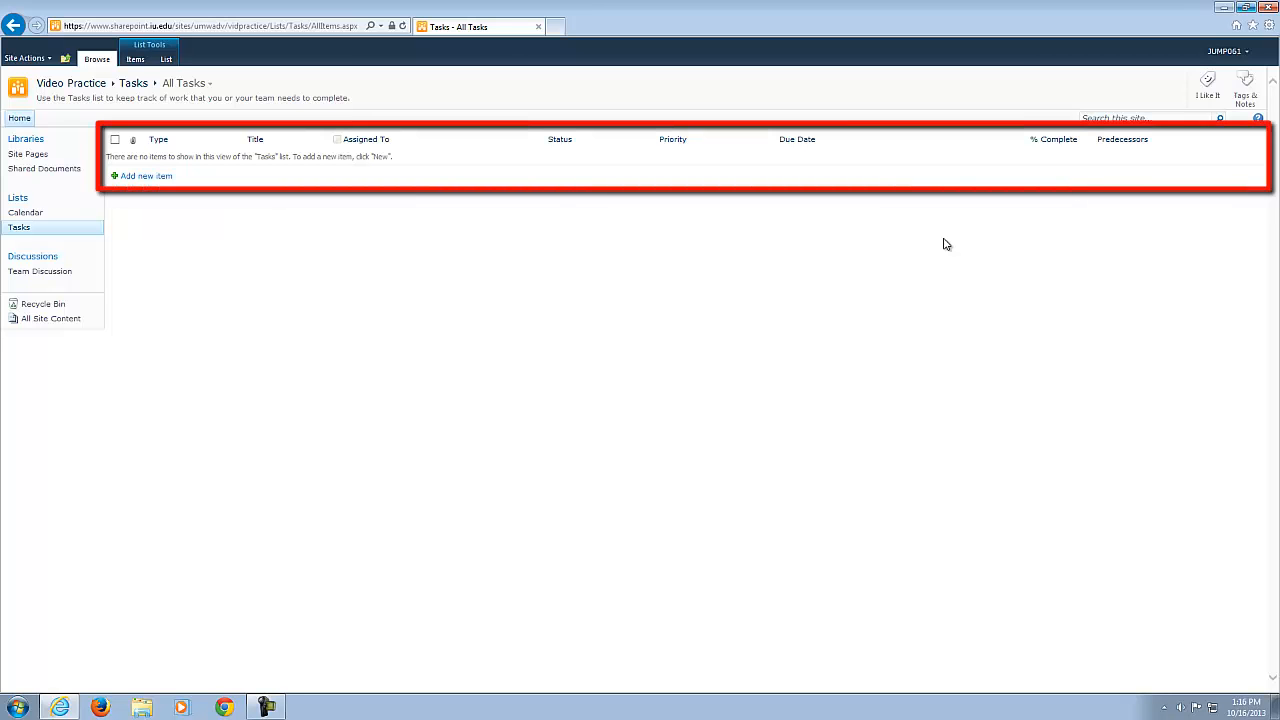
click(160, 178)
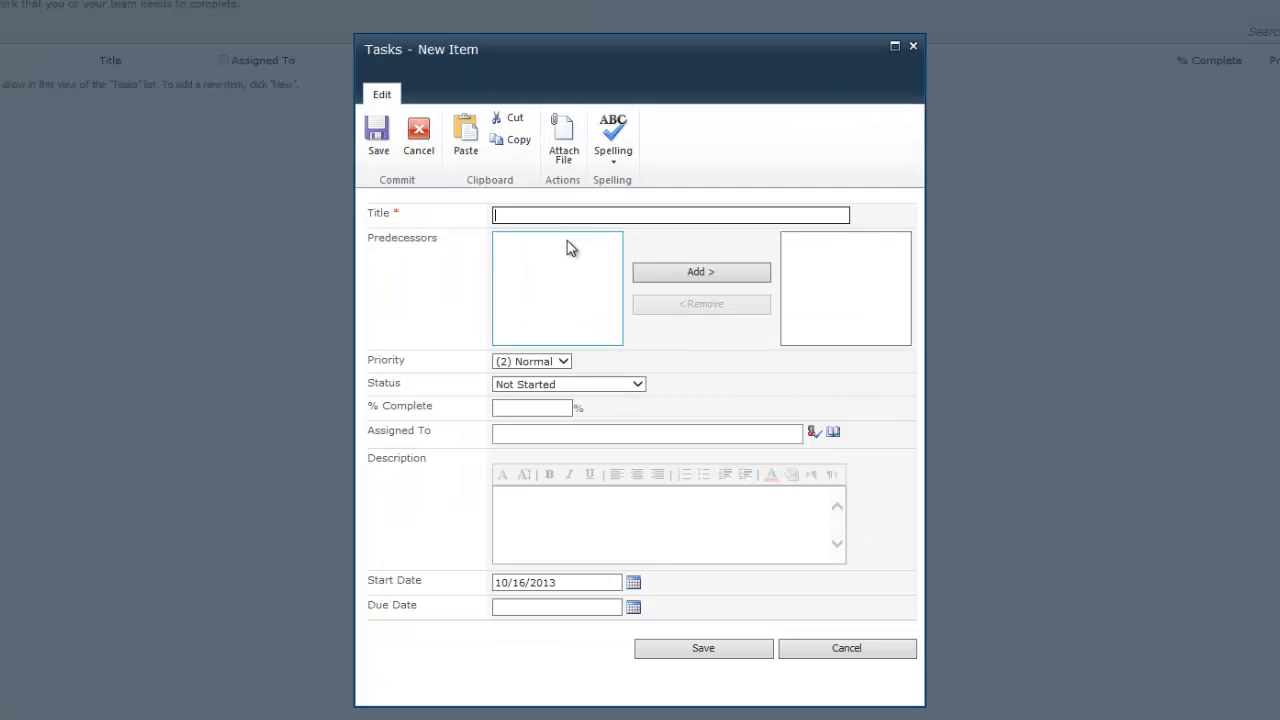
text(Create SharePoint video)
click(562, 361)
click(532, 350)
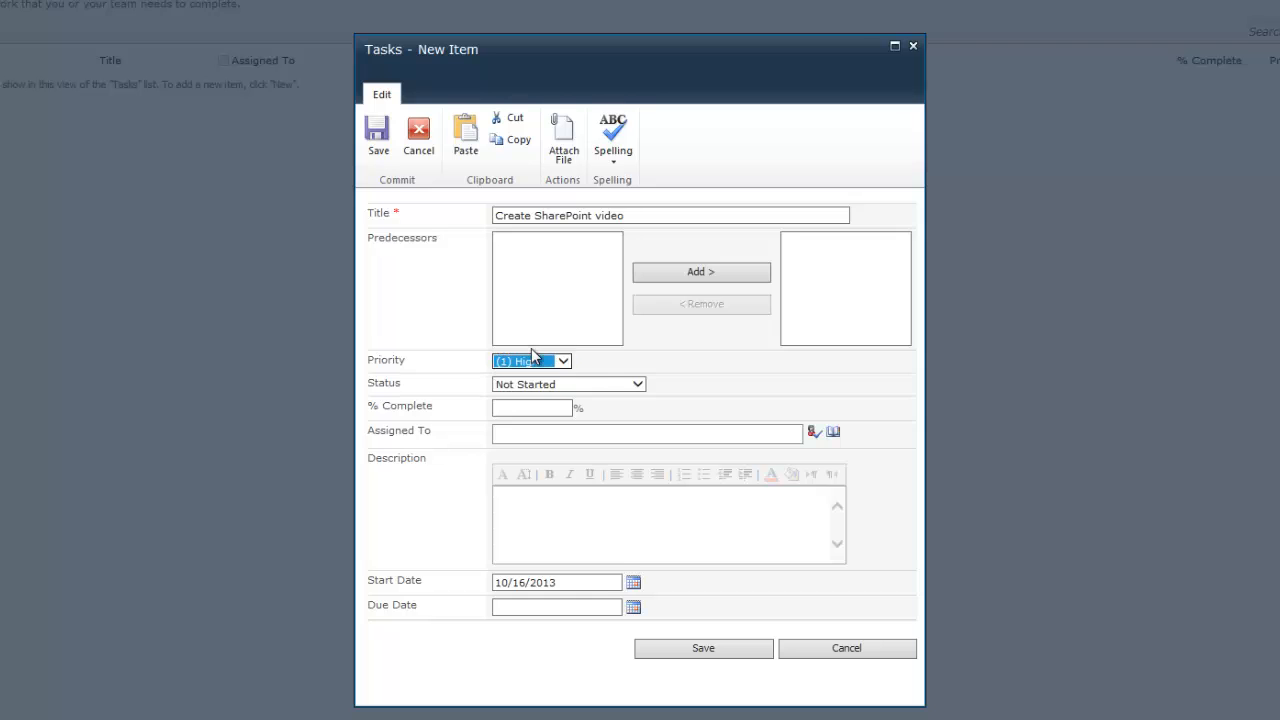
click(628, 386)
click(562, 397)
click(532, 409)
text(50)
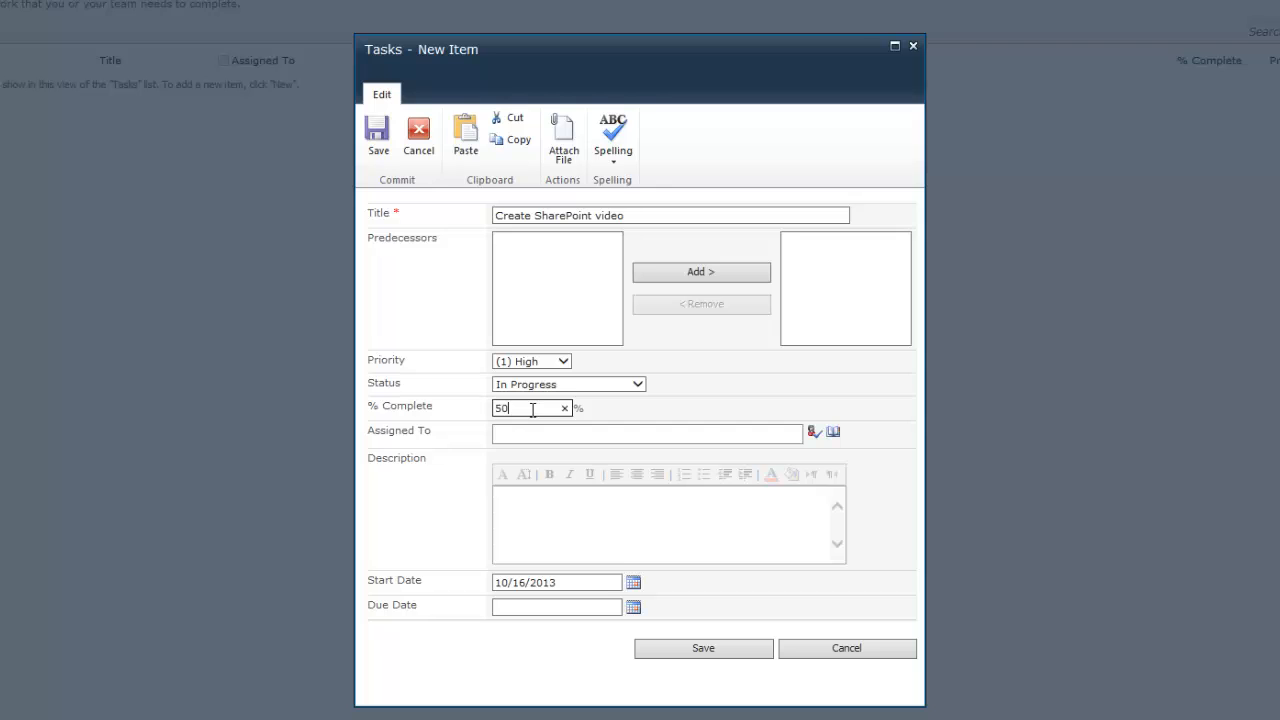
Step: Assign the task to a colleague, set its due date to 10/16/2013, and save it
click(567, 435)
click(814, 432)
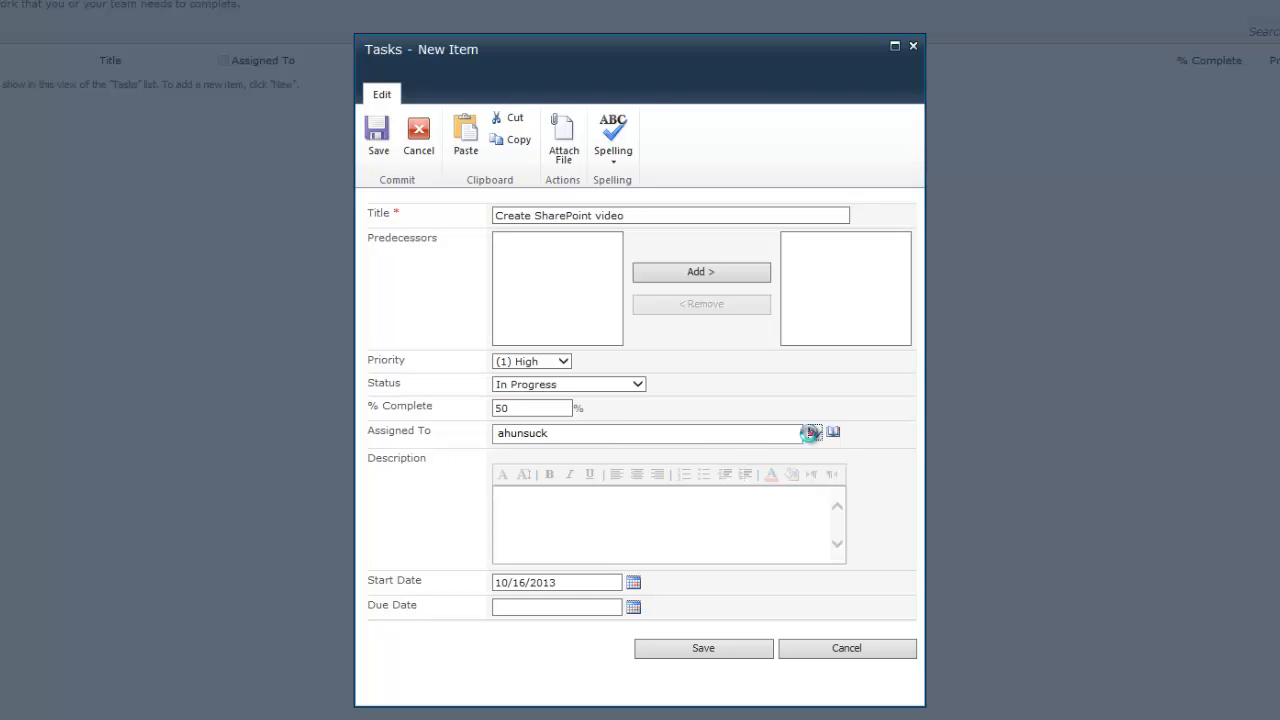
click(598, 534)
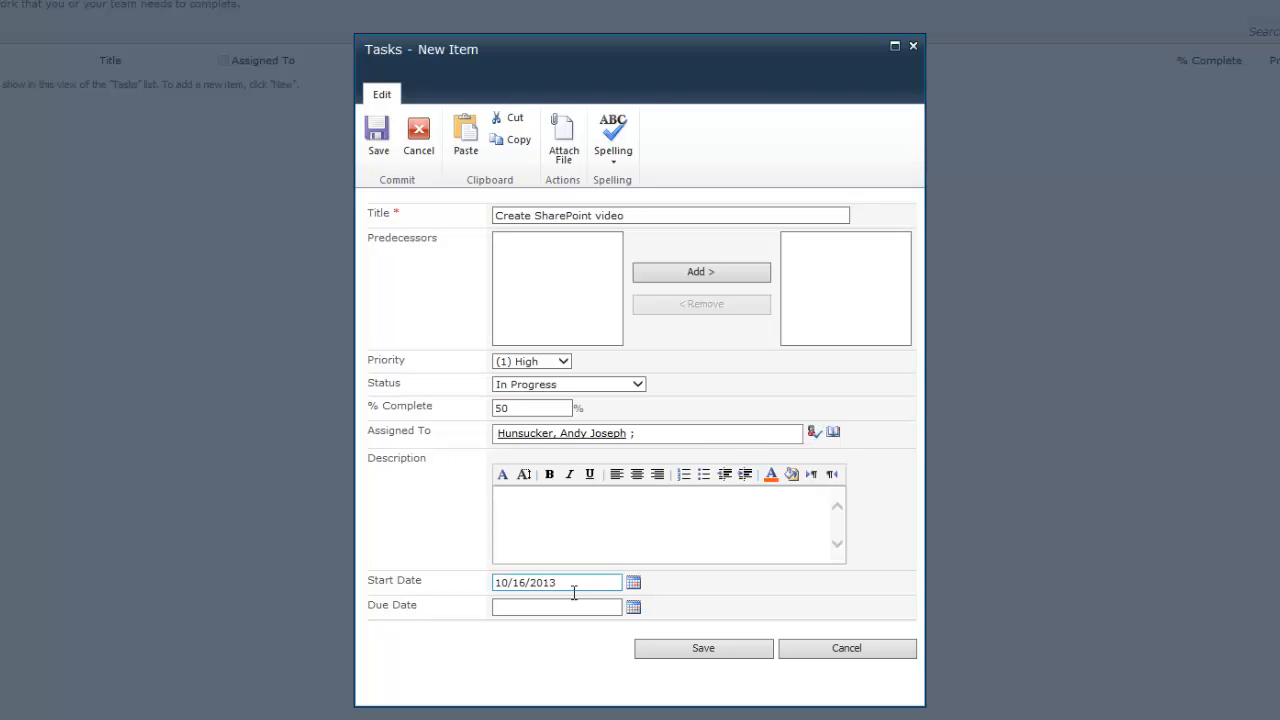
click(633, 607)
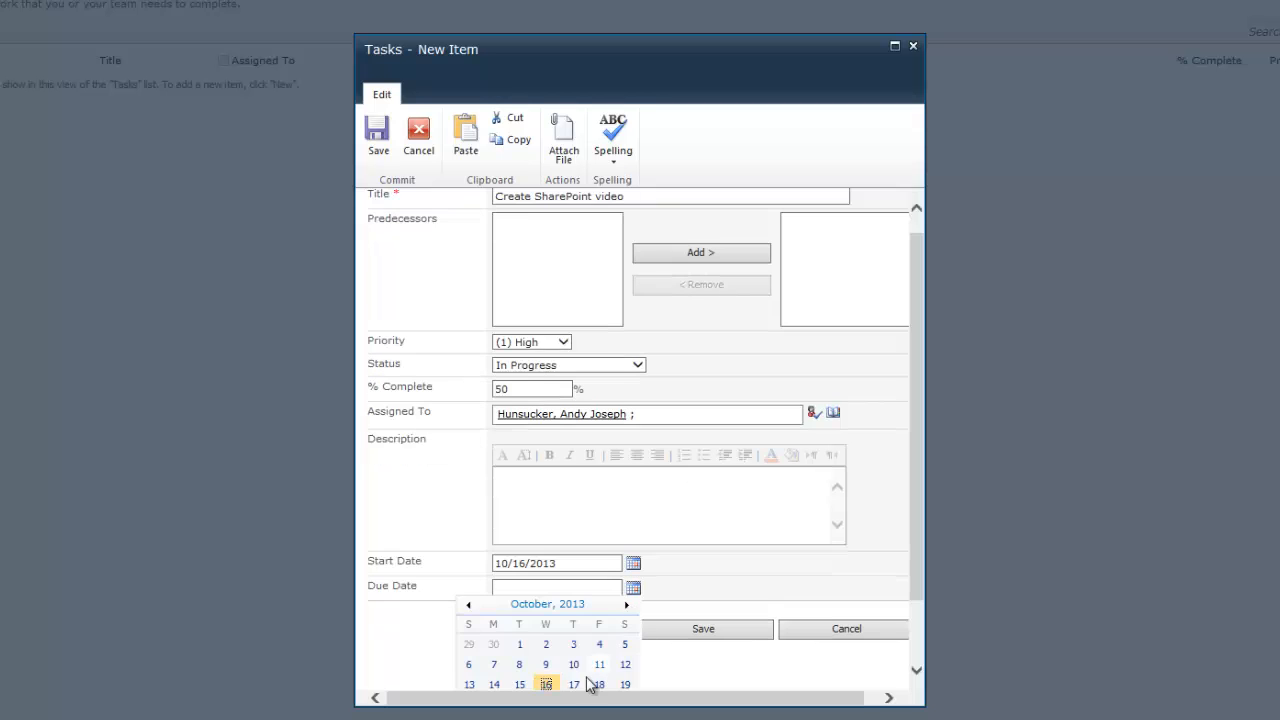
click(543, 686)
click(704, 648)
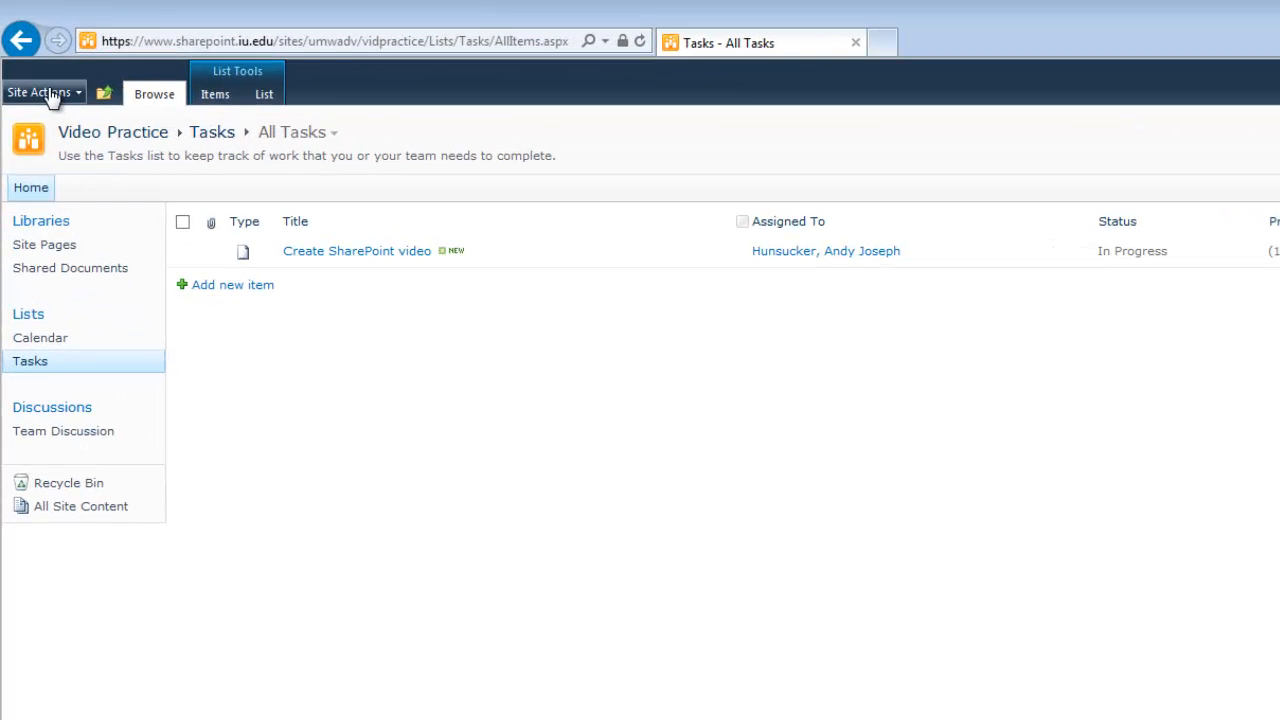
Step: Choose the Project Tasks list template, name it 'WorkPlan', and open the full creation form
click(45, 92)
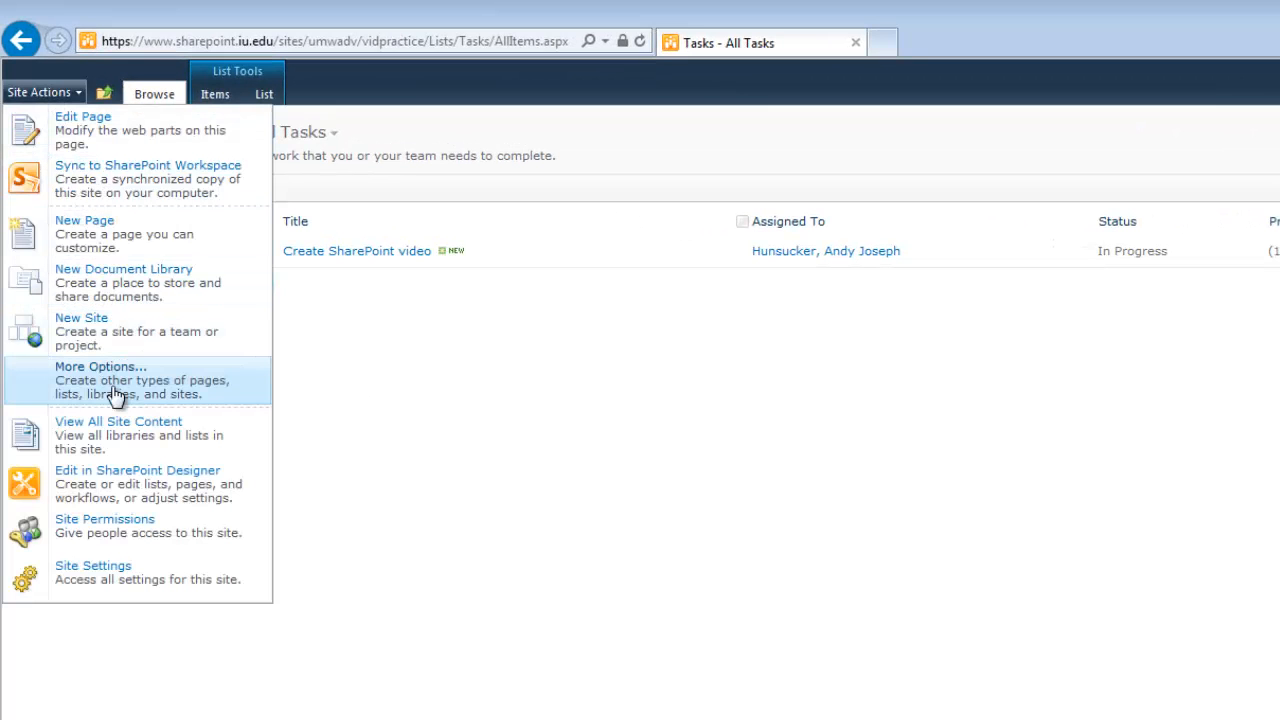
click(115, 394)
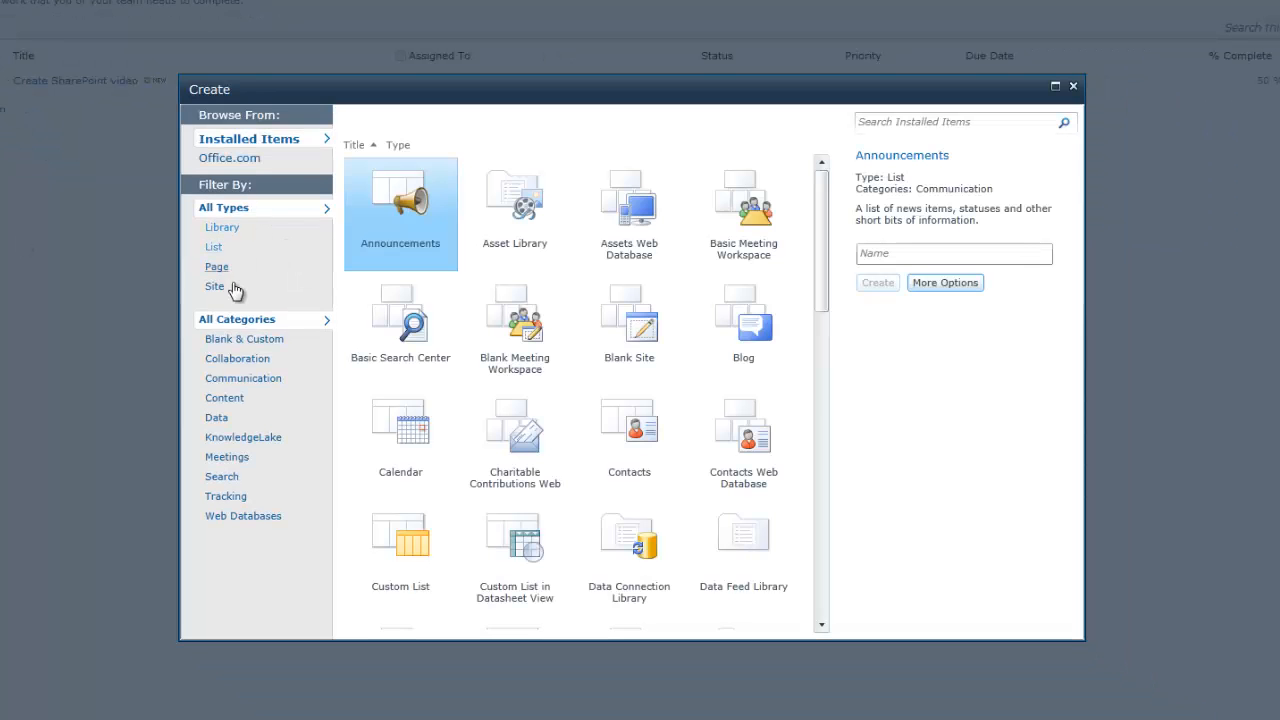
click(222, 250)
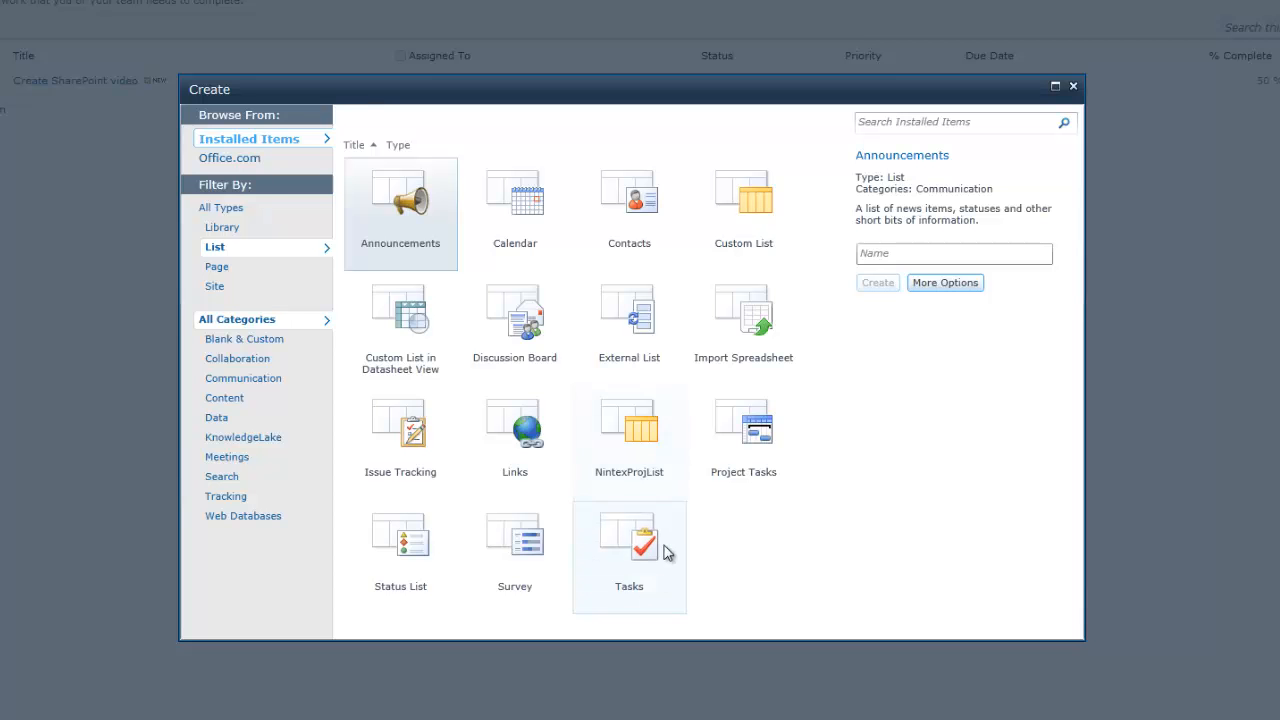
click(730, 472)
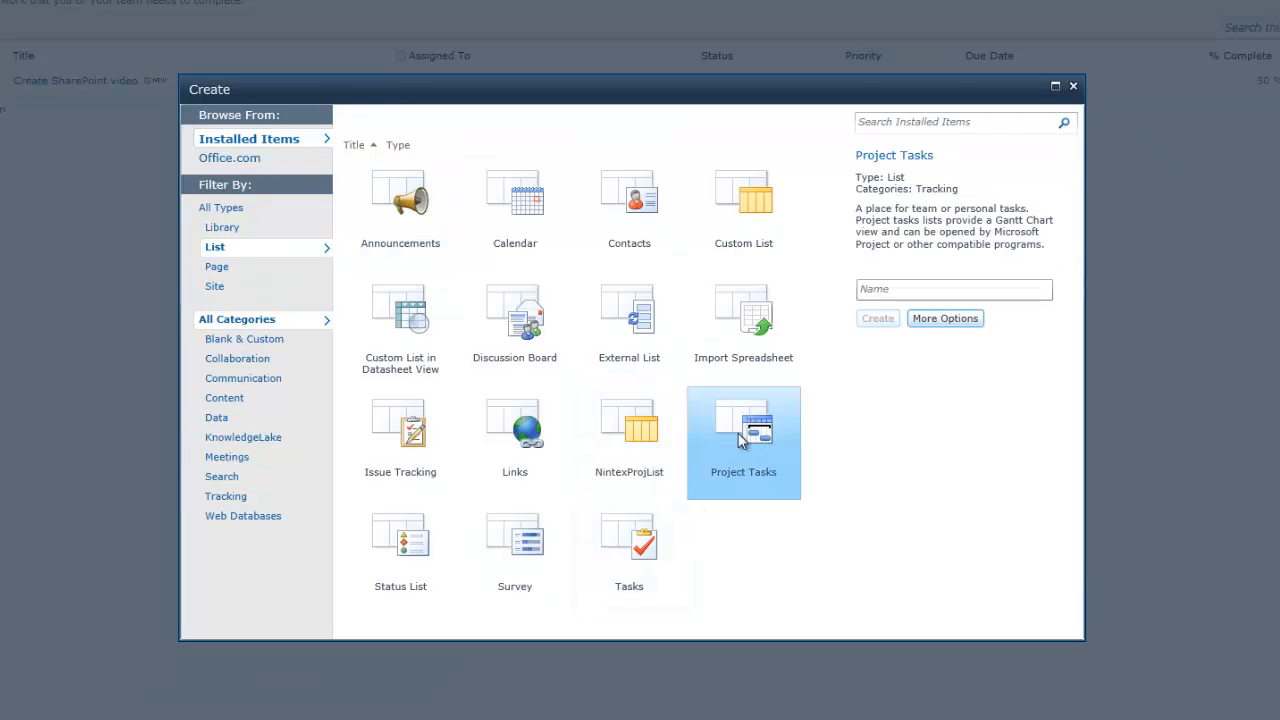
click(890, 288)
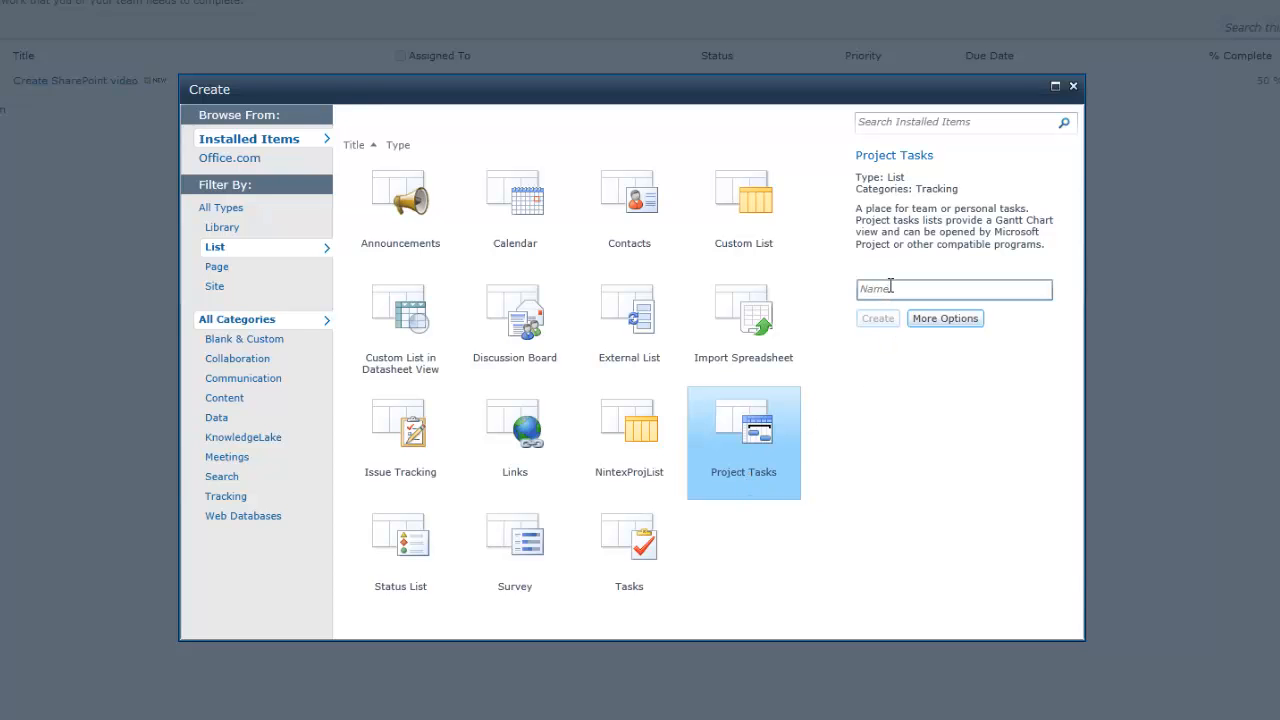
text(WorkPlan)
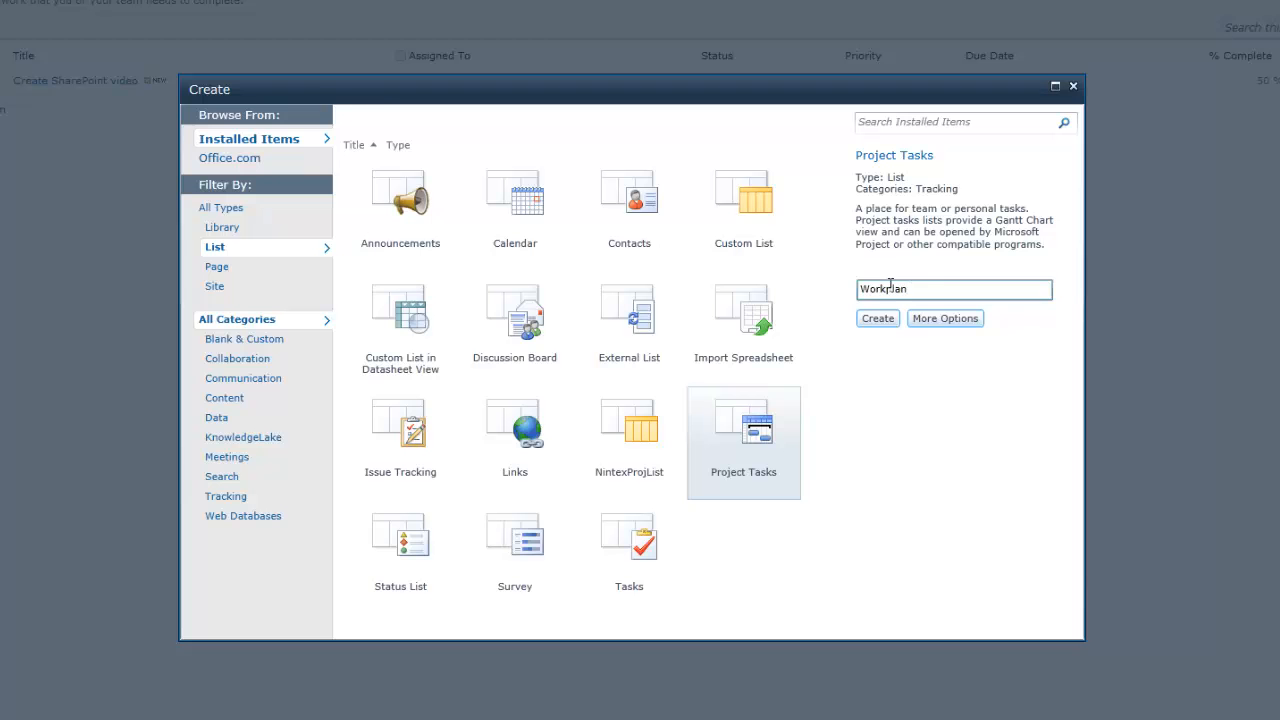
click(940, 319)
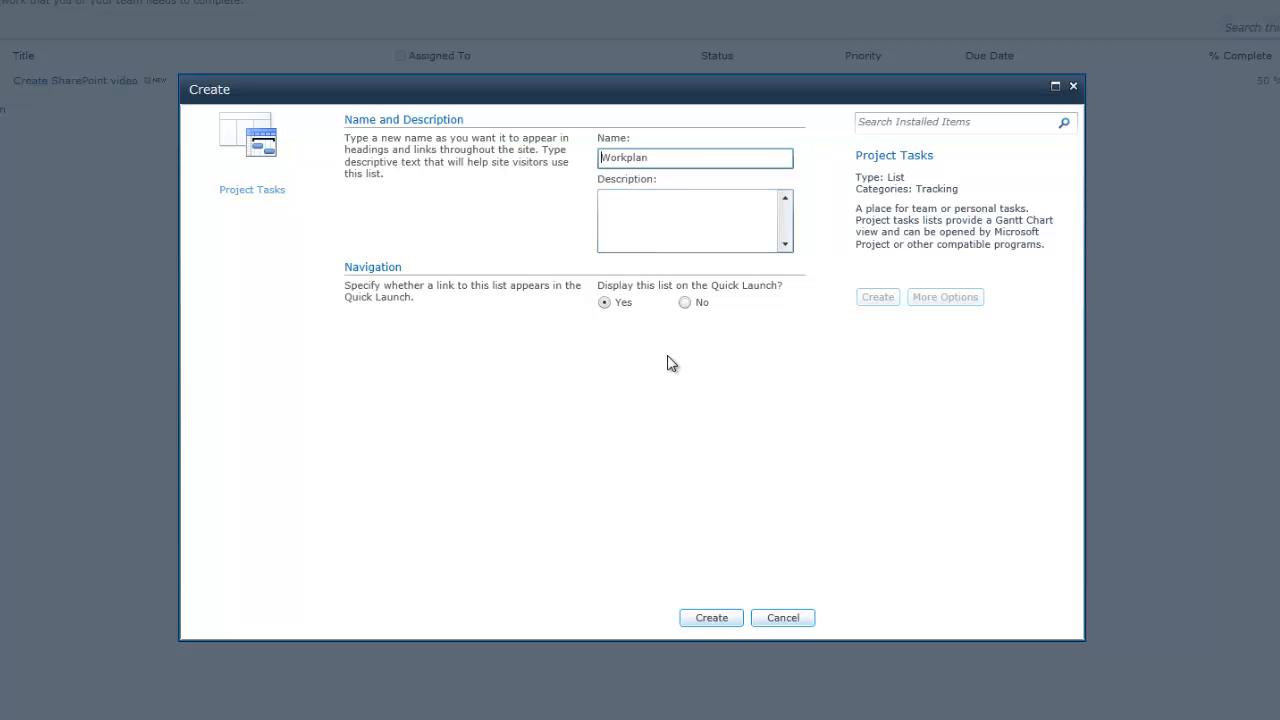
Step: Create the Workplan list, widen the task grid, and title the first task 'Project Kickoff Meeting'
click(726, 620)
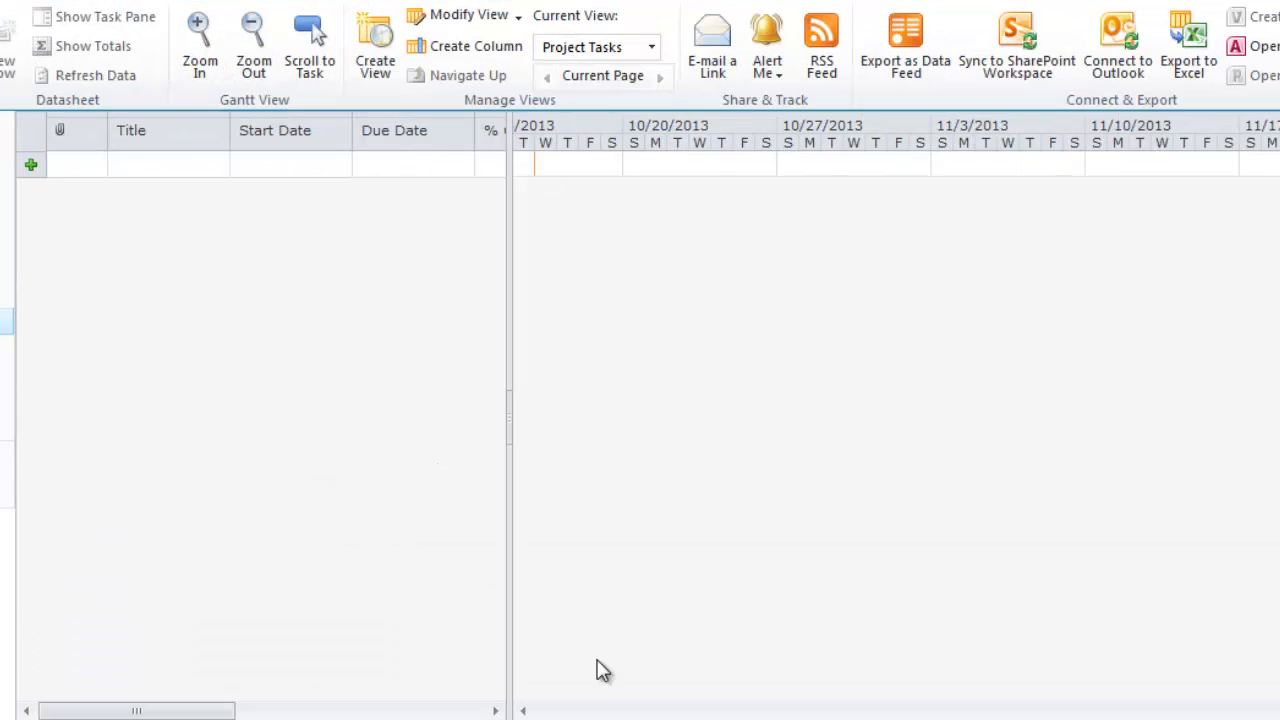
drag(508, 434, 807, 435)
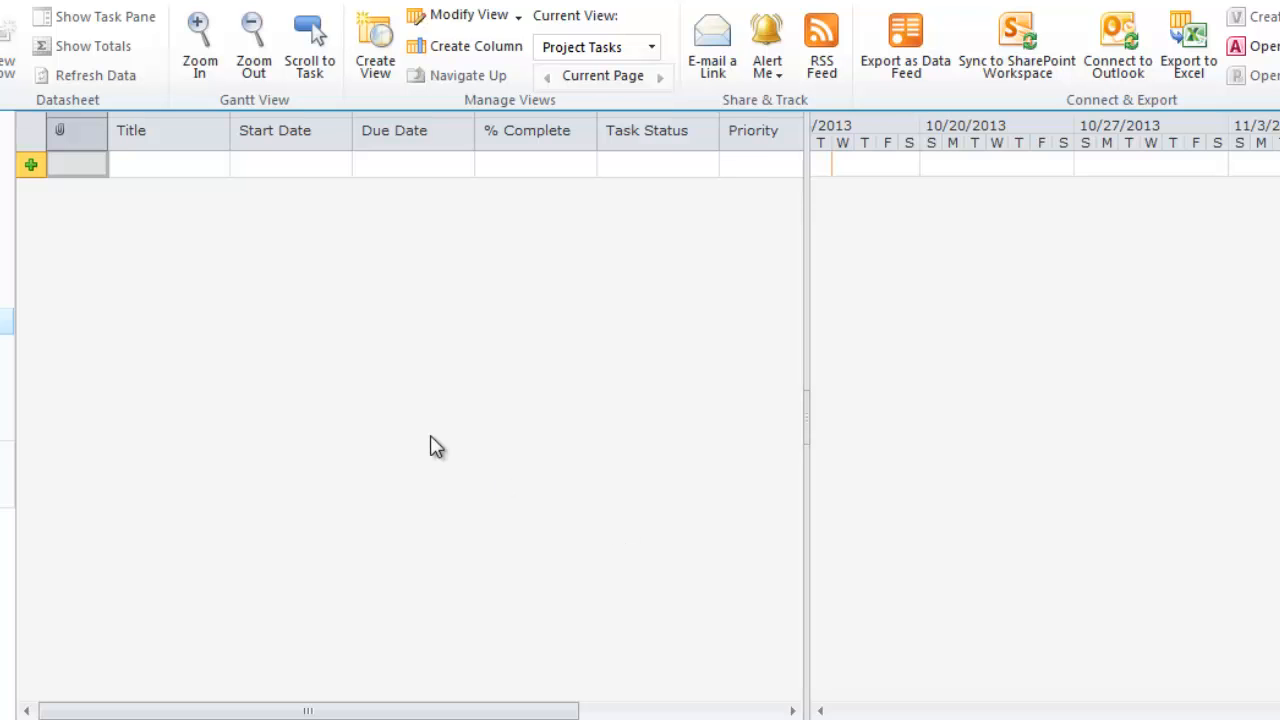
click(198, 170)
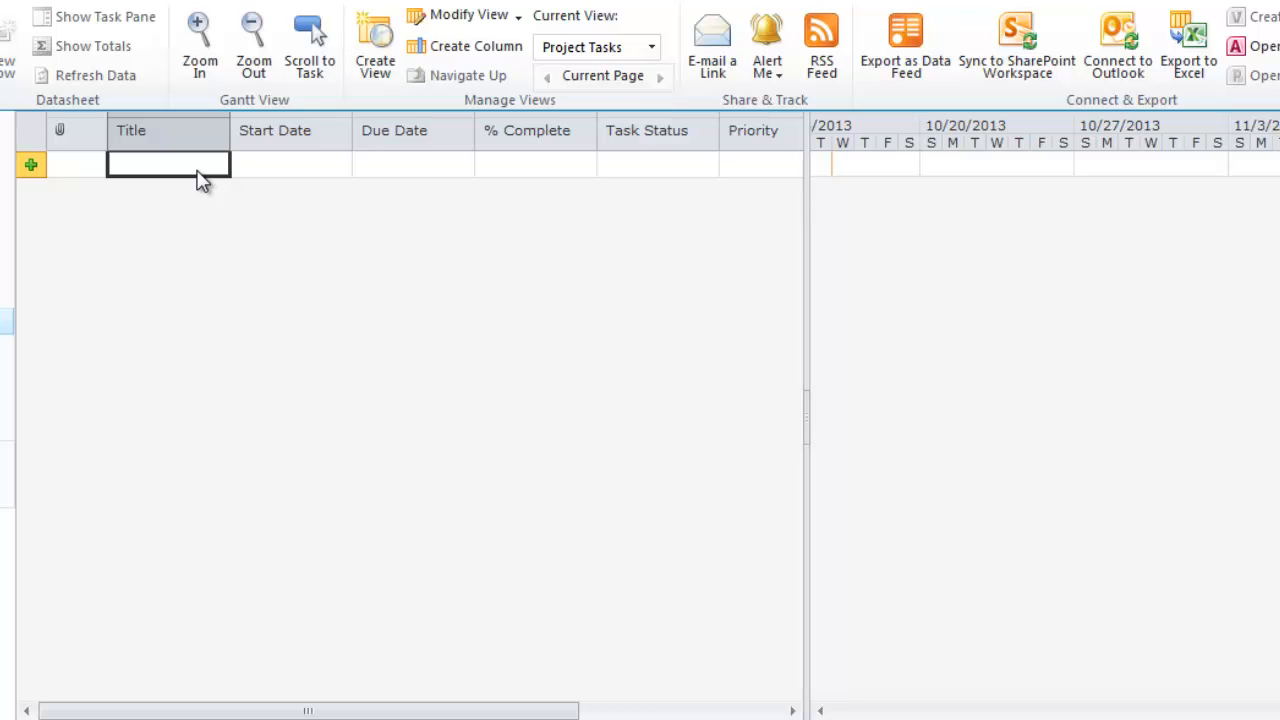
text(Proj)
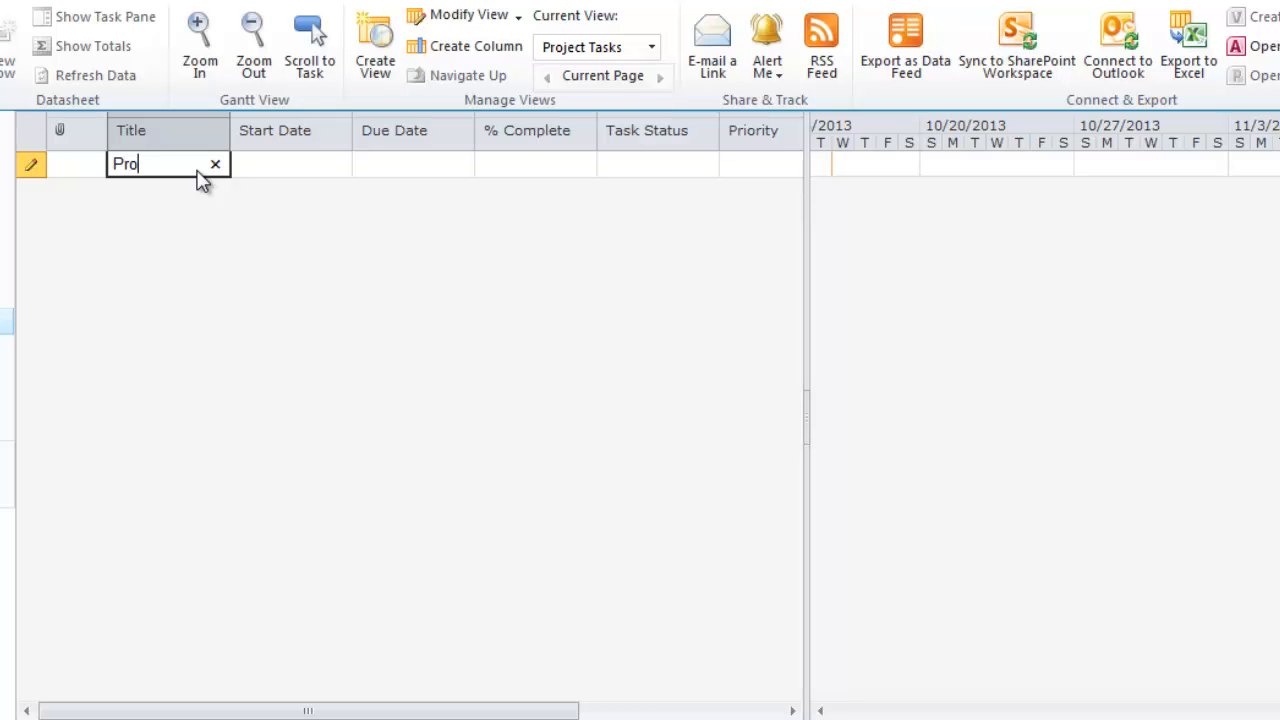
key(BackSpace)
text(ec)
key(BackSpace)
key(BackSpace)
text(ject)
text( Kickoff Me)
text(eting)
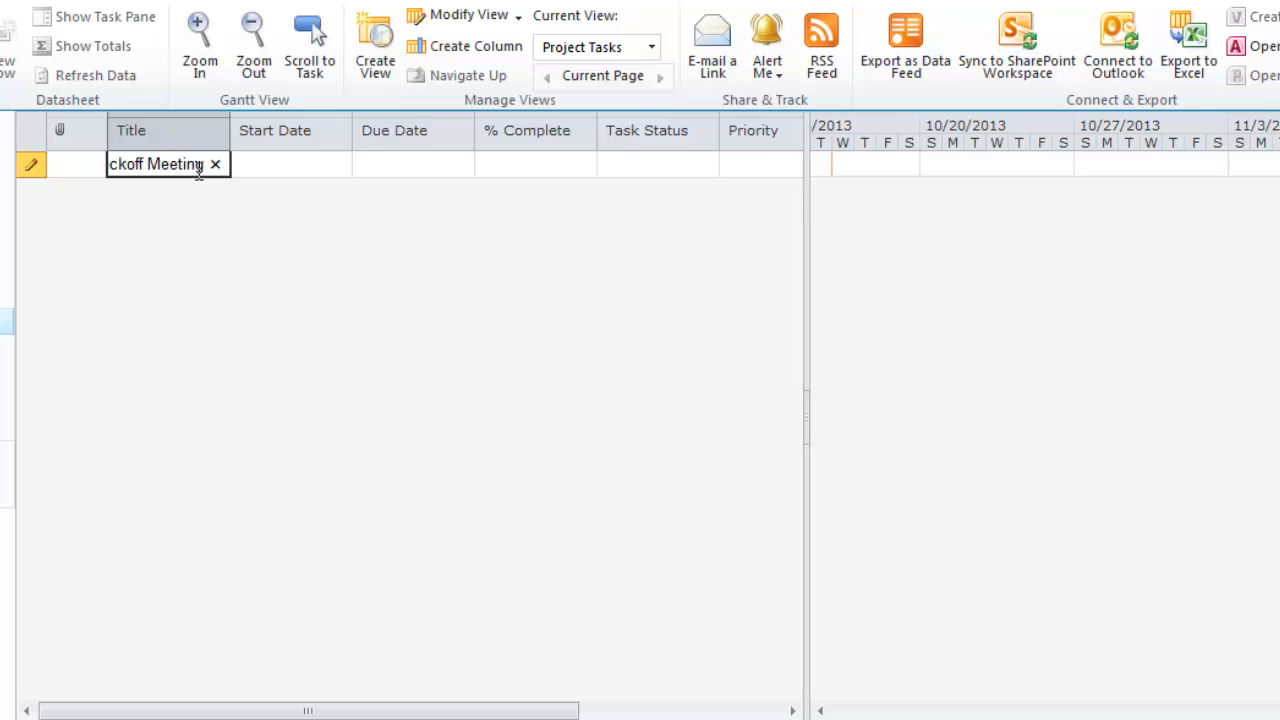
Step: Set Project Kickoff Meeting's start and due dates both to 10/21/2013
click(272, 175)
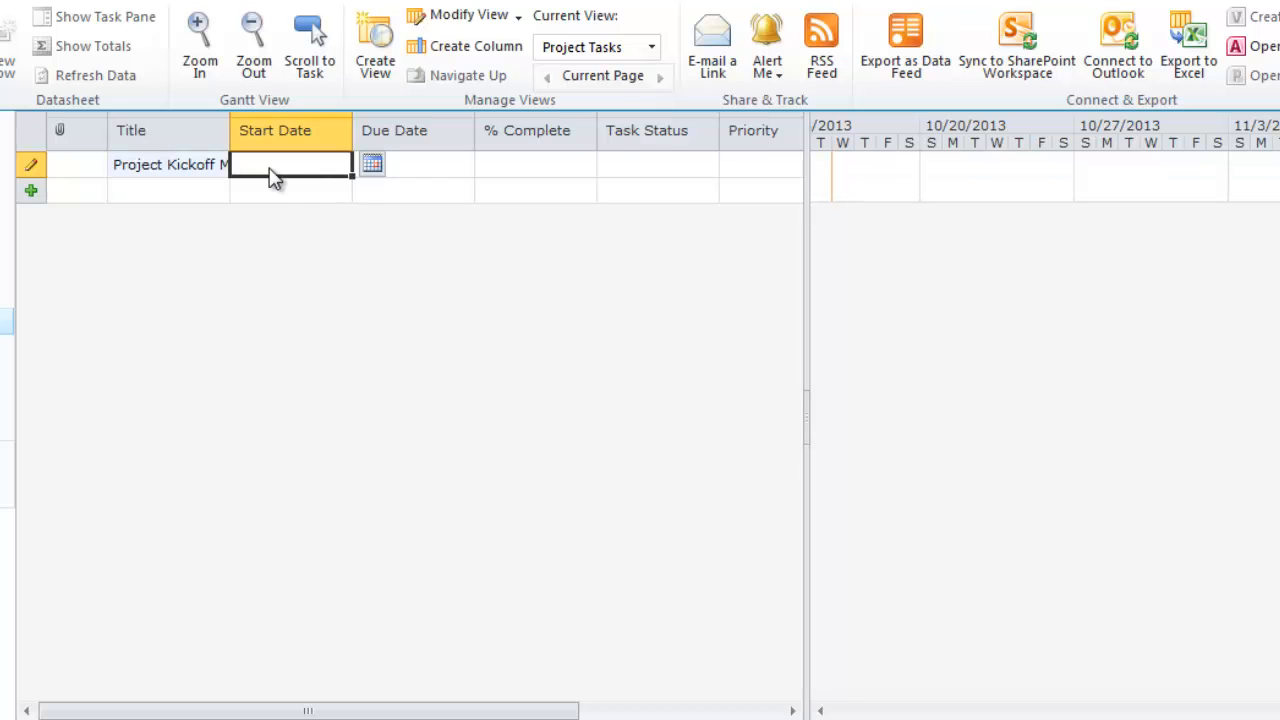
click(372, 166)
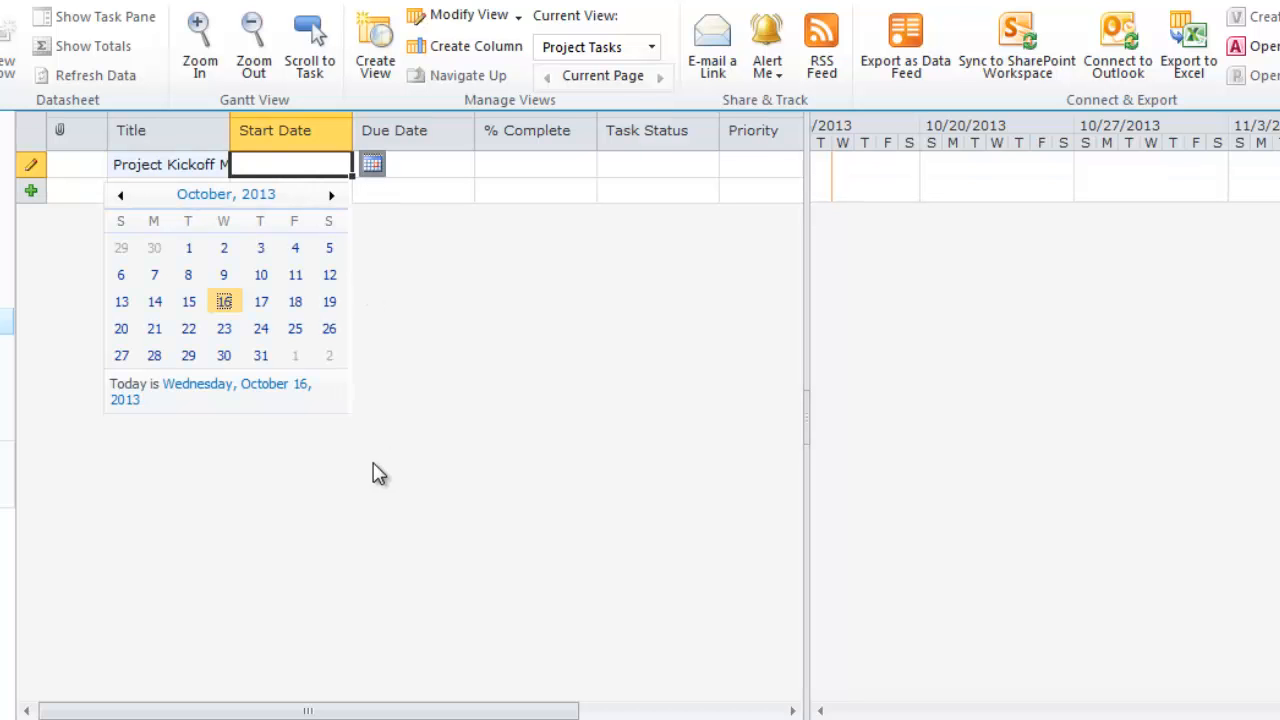
click(154, 328)
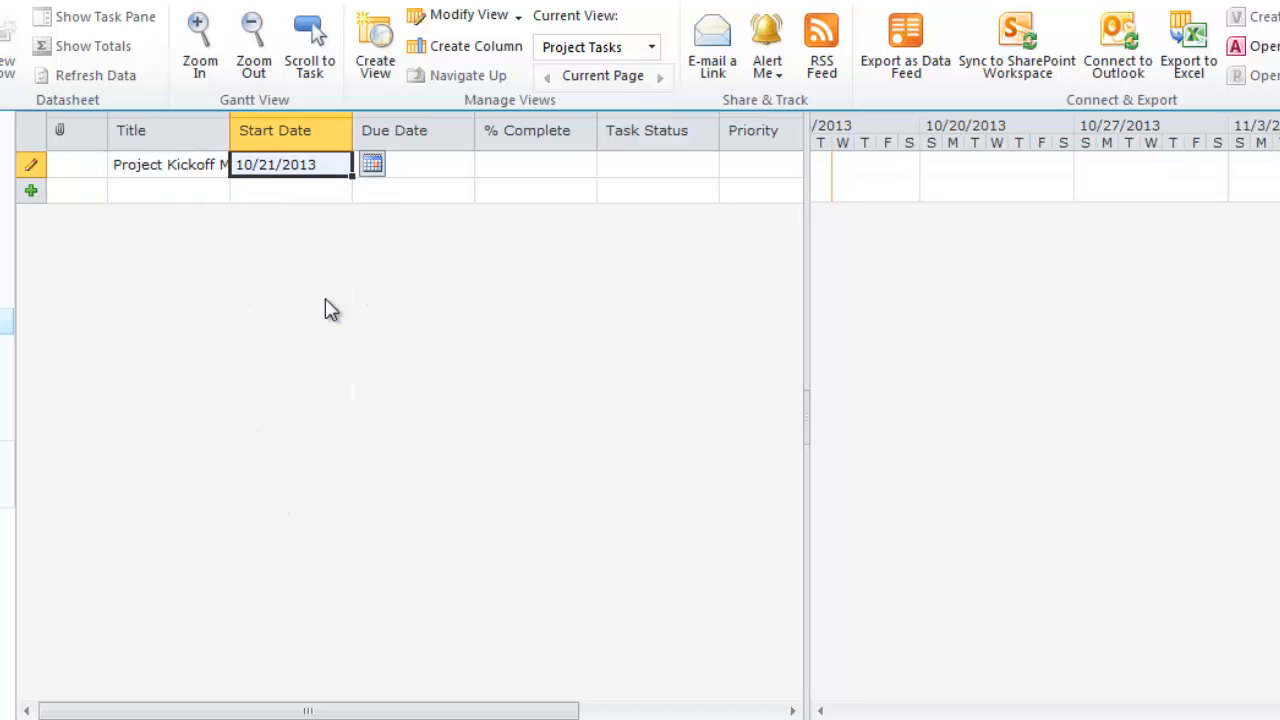
click(410, 168)
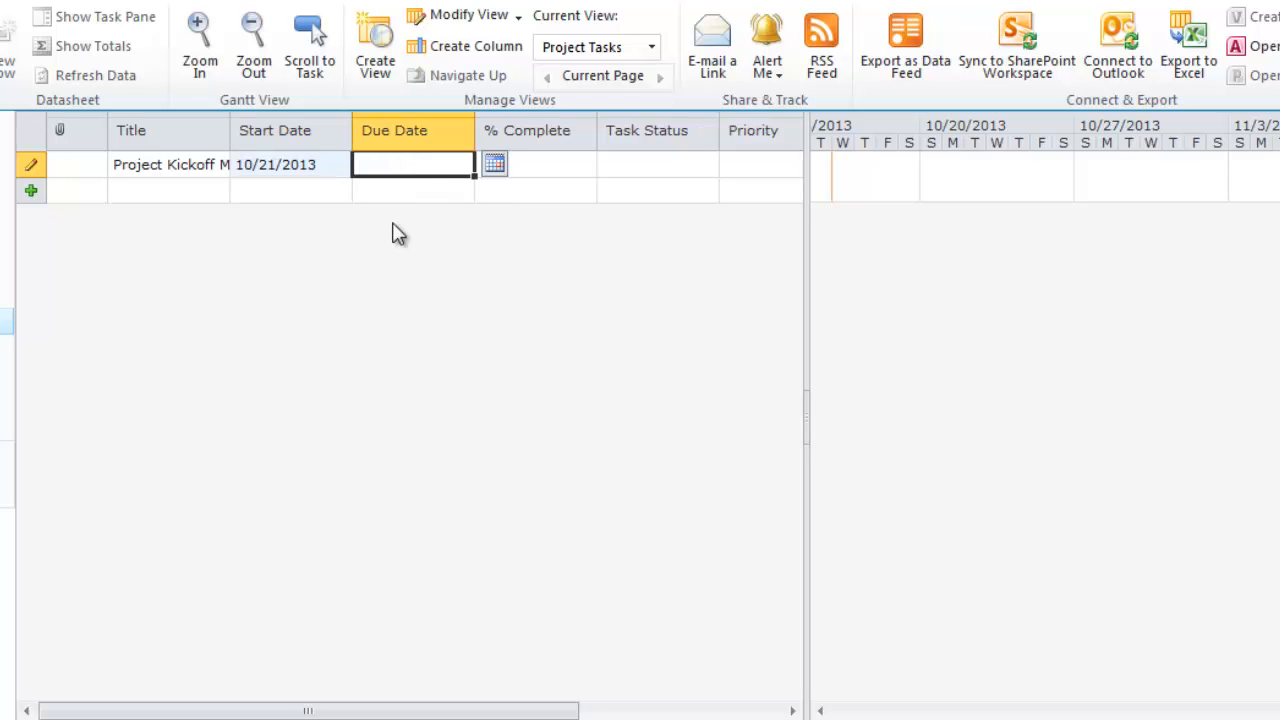
click(494, 165)
click(274, 330)
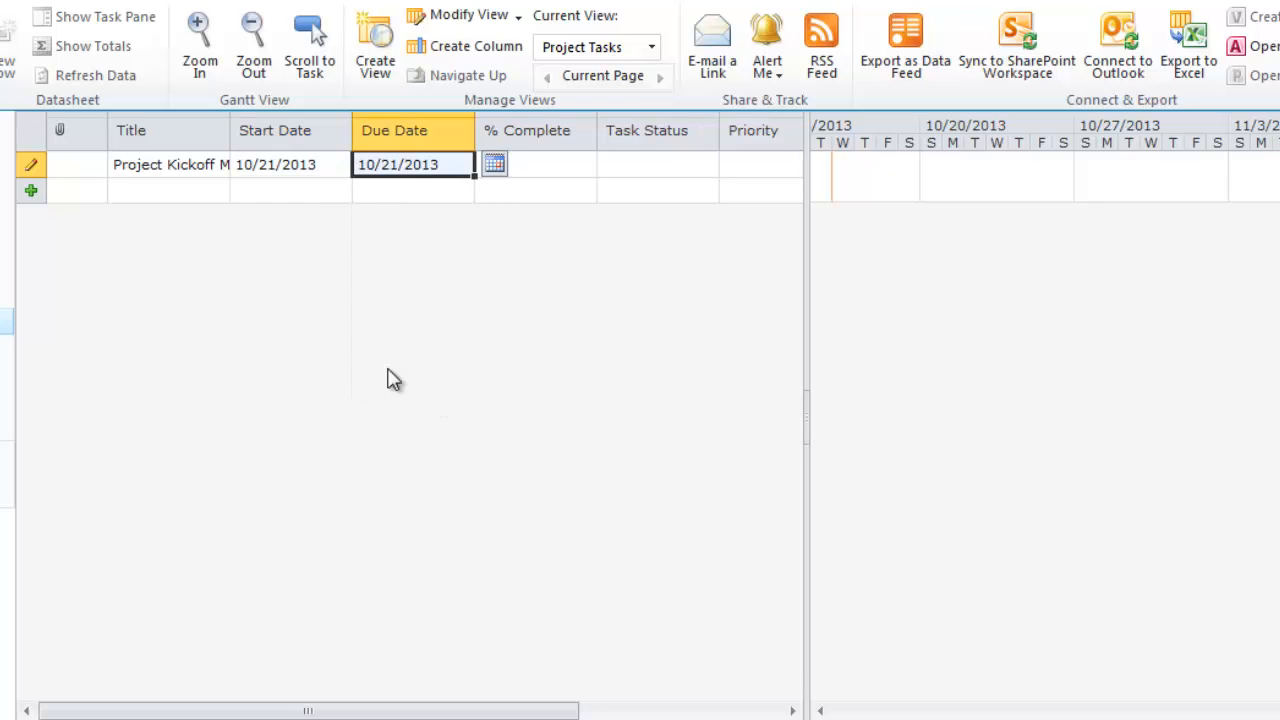
Step: Mark the task 100% complete with Completed status and assign it to a user
click(566, 175)
text(100)
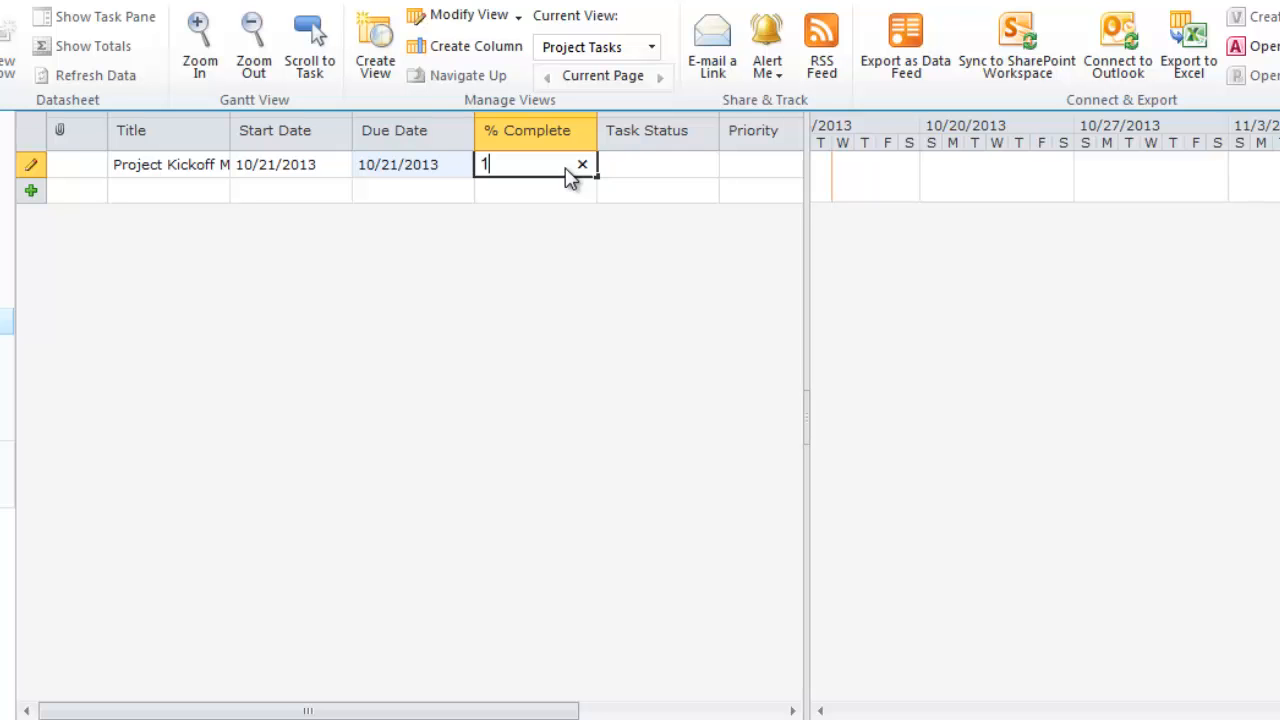
click(630, 172)
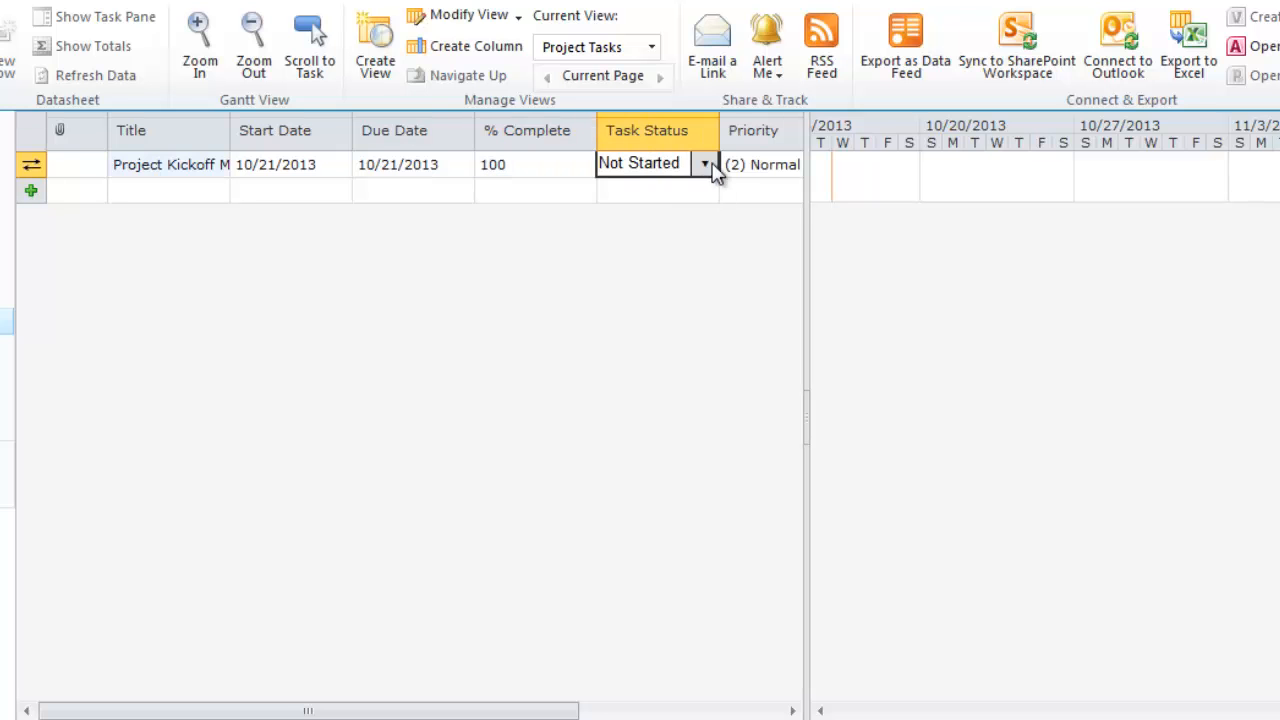
click(705, 168)
click(672, 245)
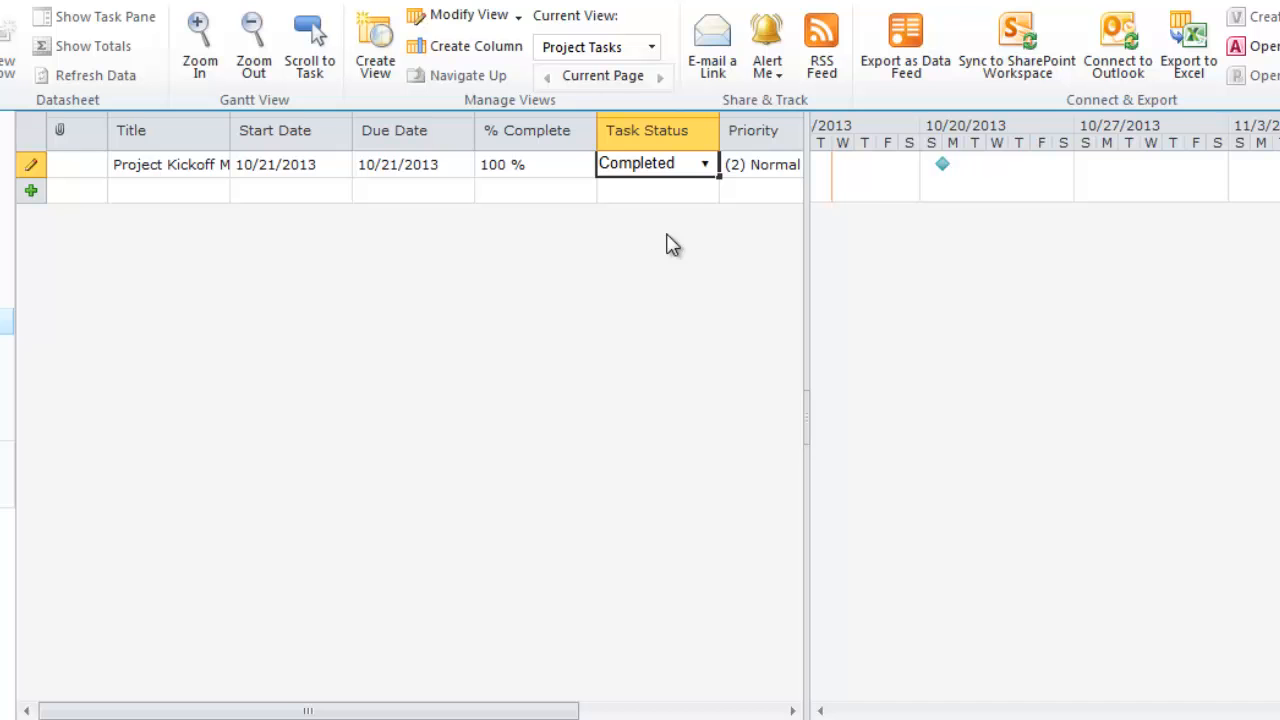
drag(528, 711, 730, 711)
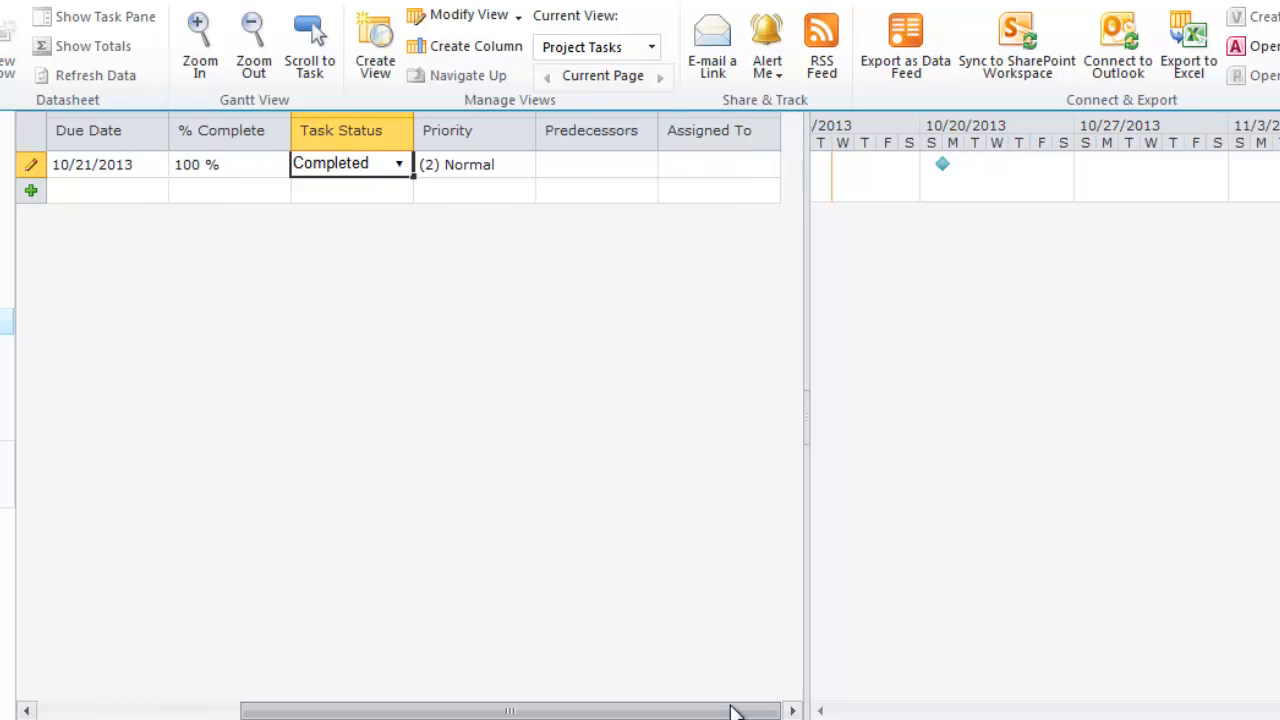
click(716, 170)
text(jump061)
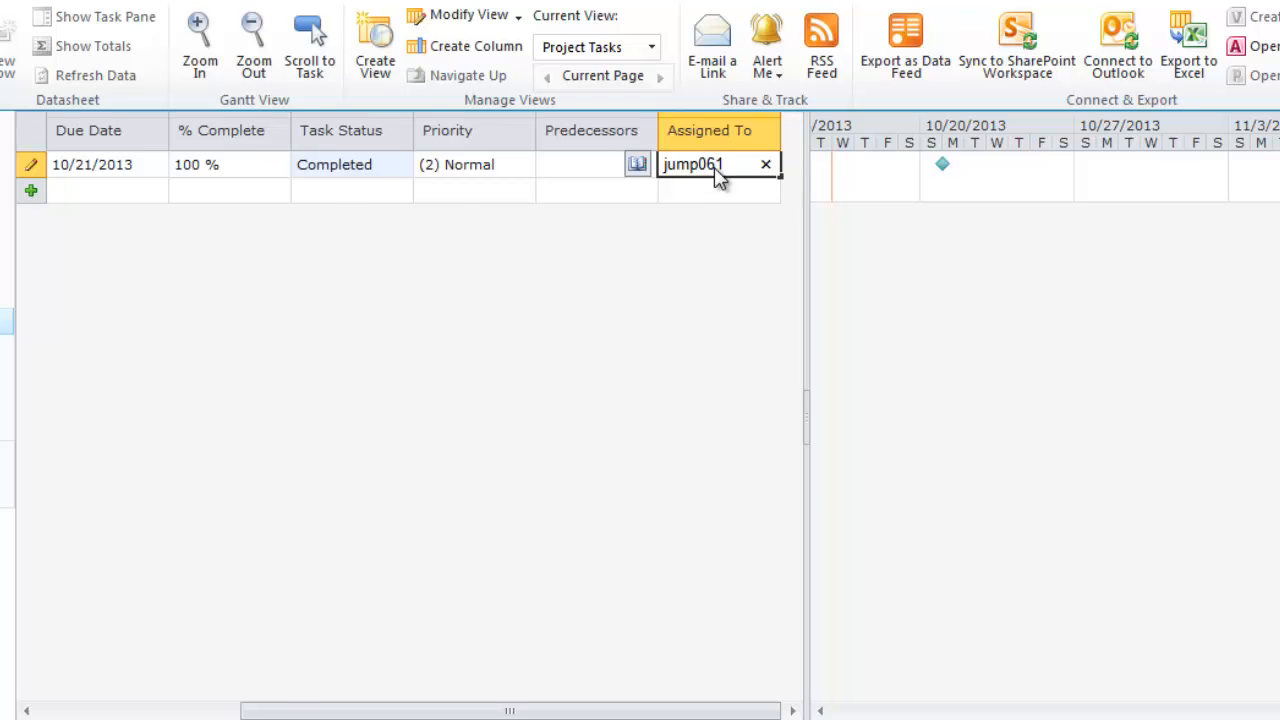
key(Tab)
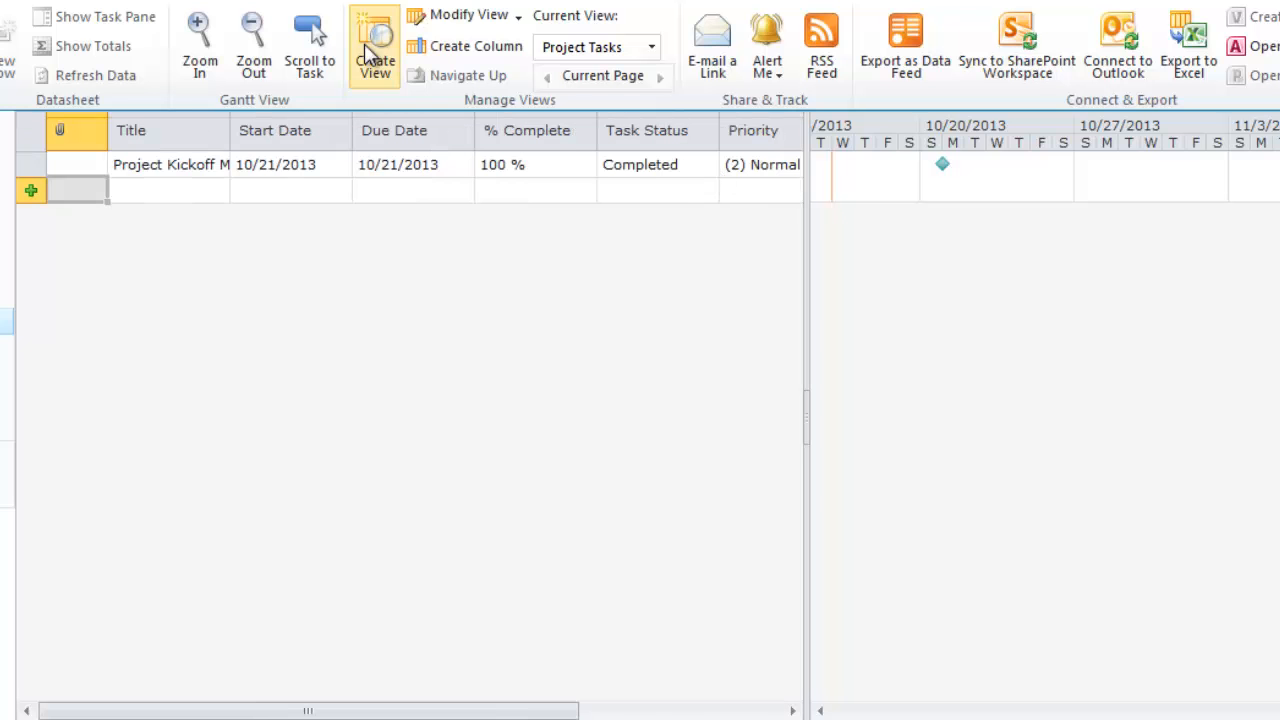
Step: Add the stakeholder-interview and requirements-document task rows below Project Kickoff Meeting
click(189, 203)
text(Complete Stake)
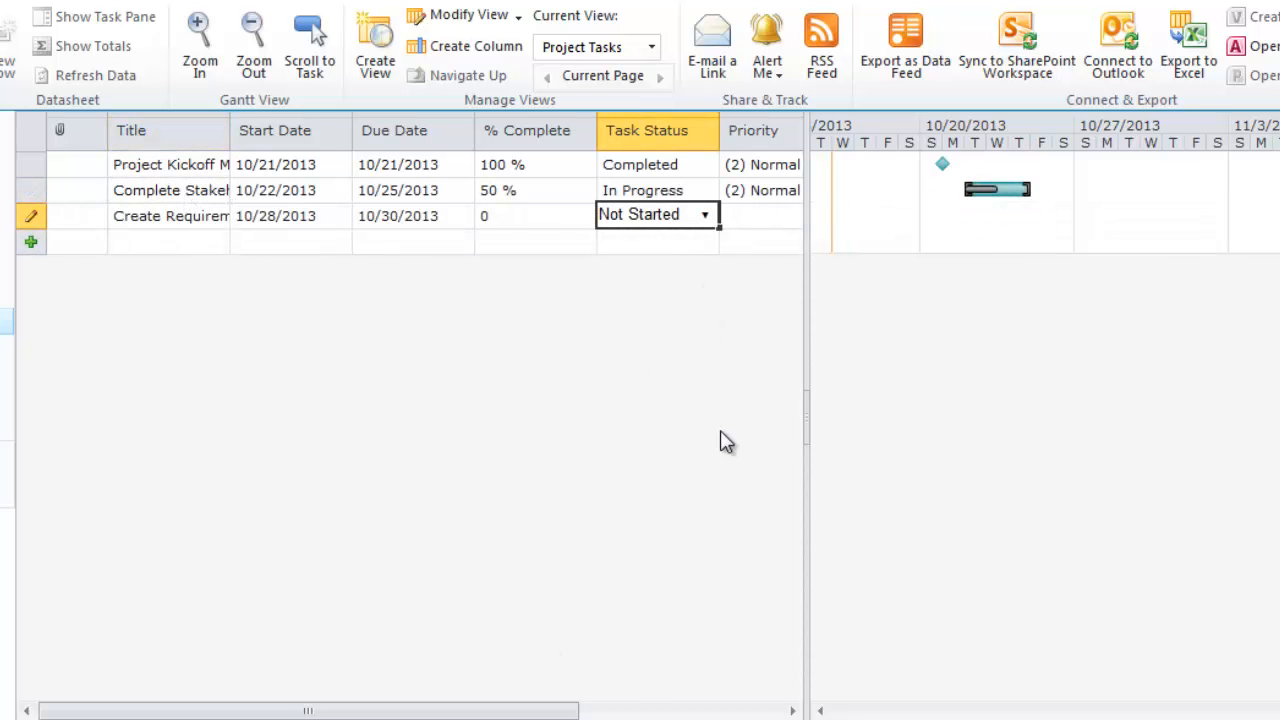
click(750, 228)
drag(547, 712, 687, 712)
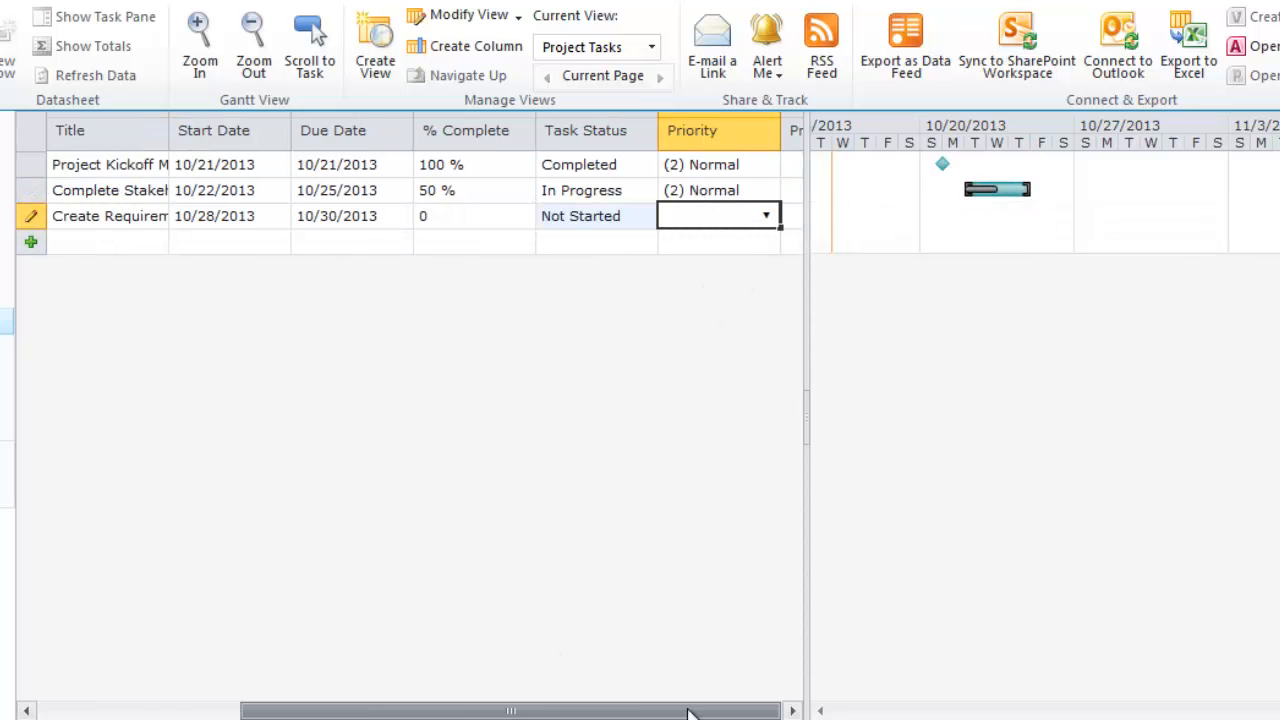
click(700, 222)
Step: Chain predecessors: Project Kickoff Meeting before Complete Stakeholder Interview, which precedes the requirements task
click(614, 192)
click(645, 190)
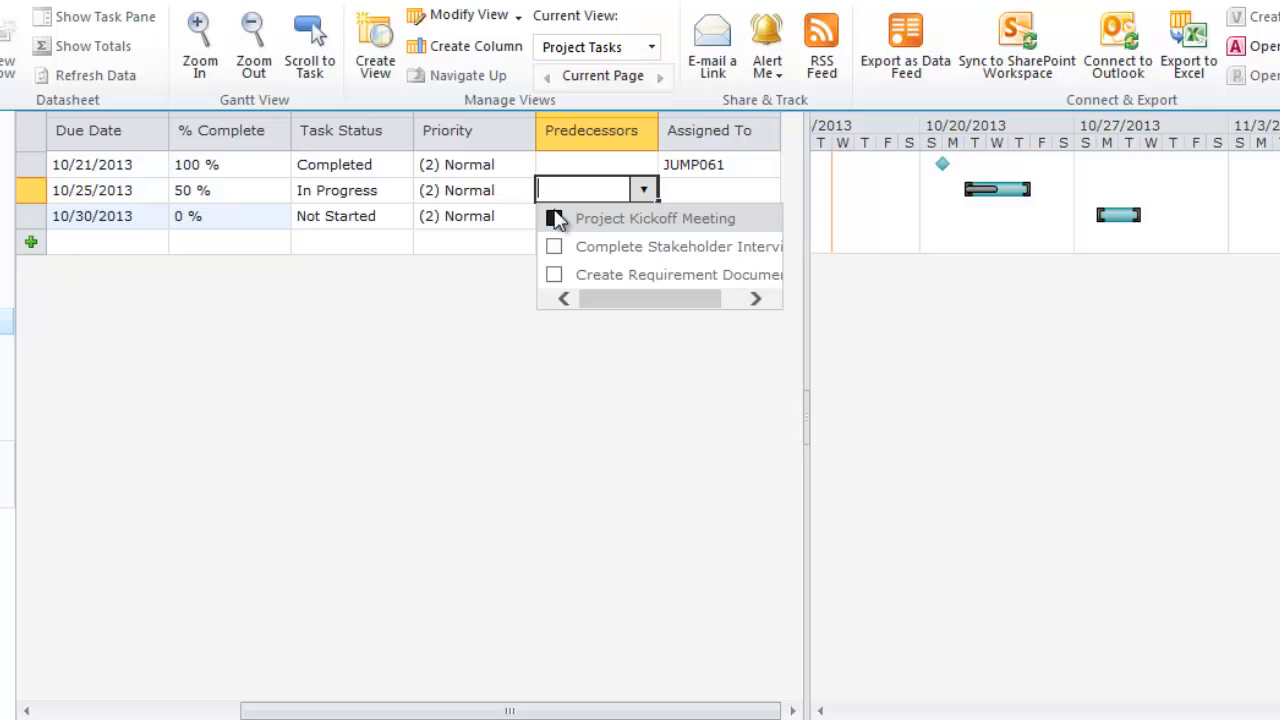
click(555, 218)
click(540, 382)
click(640, 225)
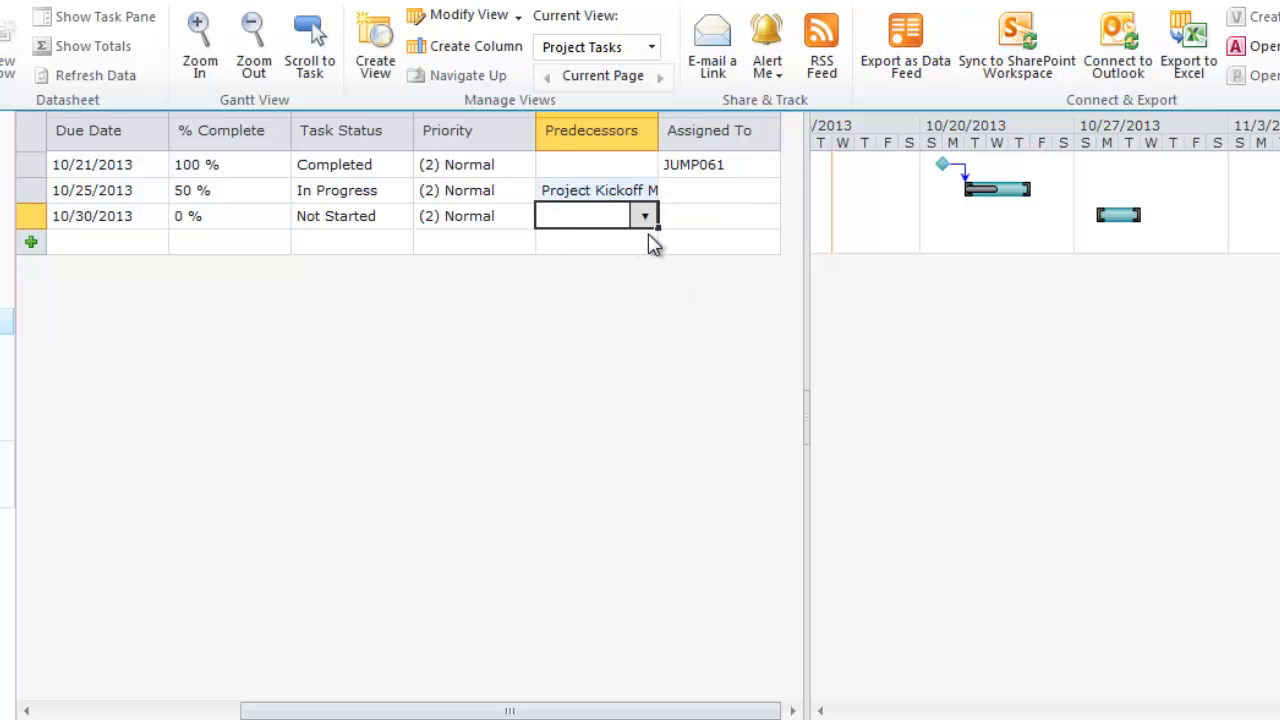
click(648, 222)
click(555, 272)
click(614, 354)
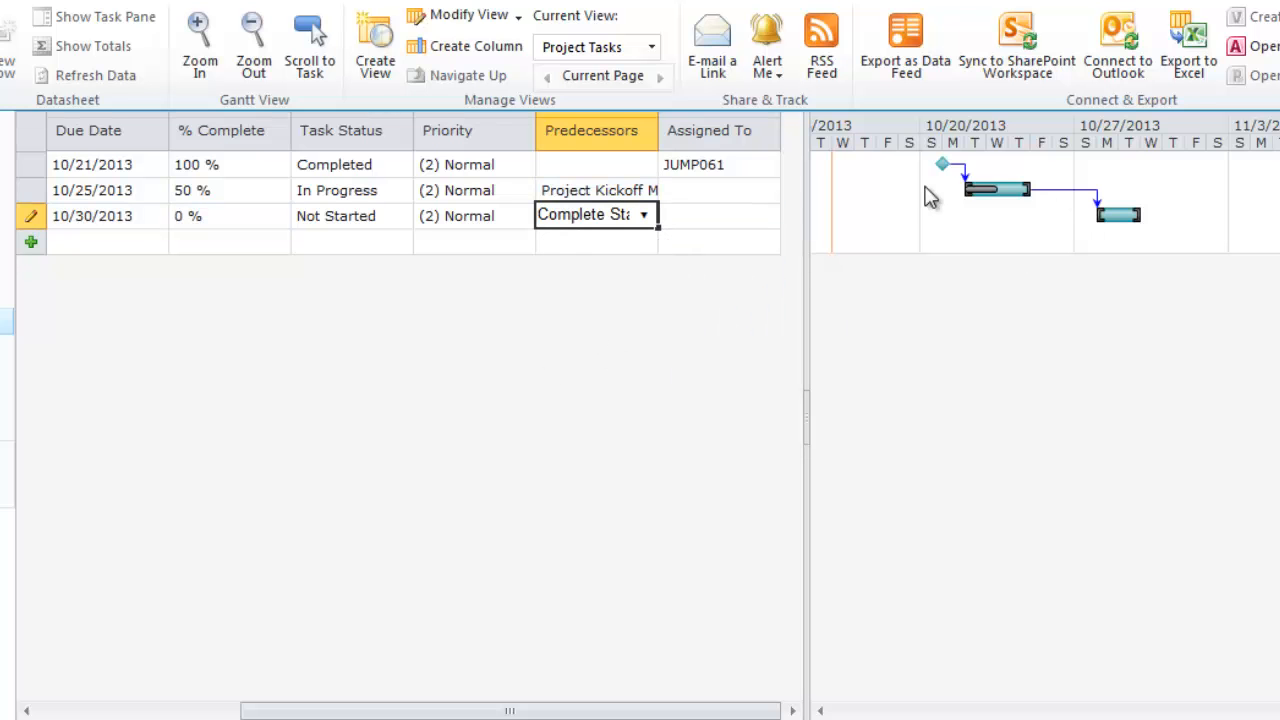